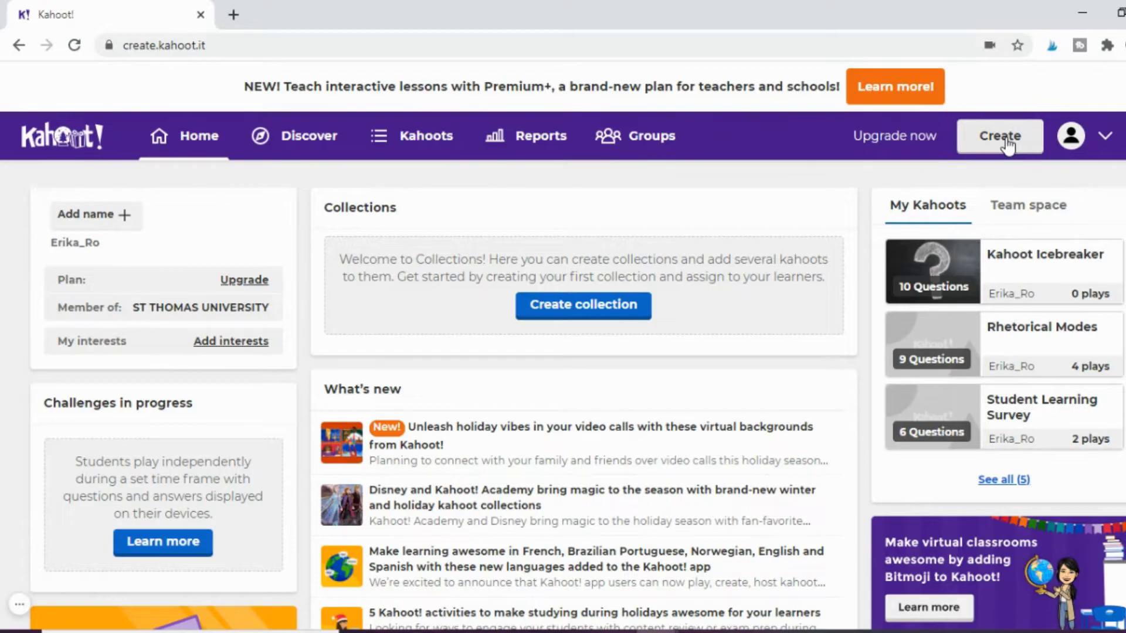
Browse the templates for a new kahoot and create a blank one.
left_click(1002, 137)
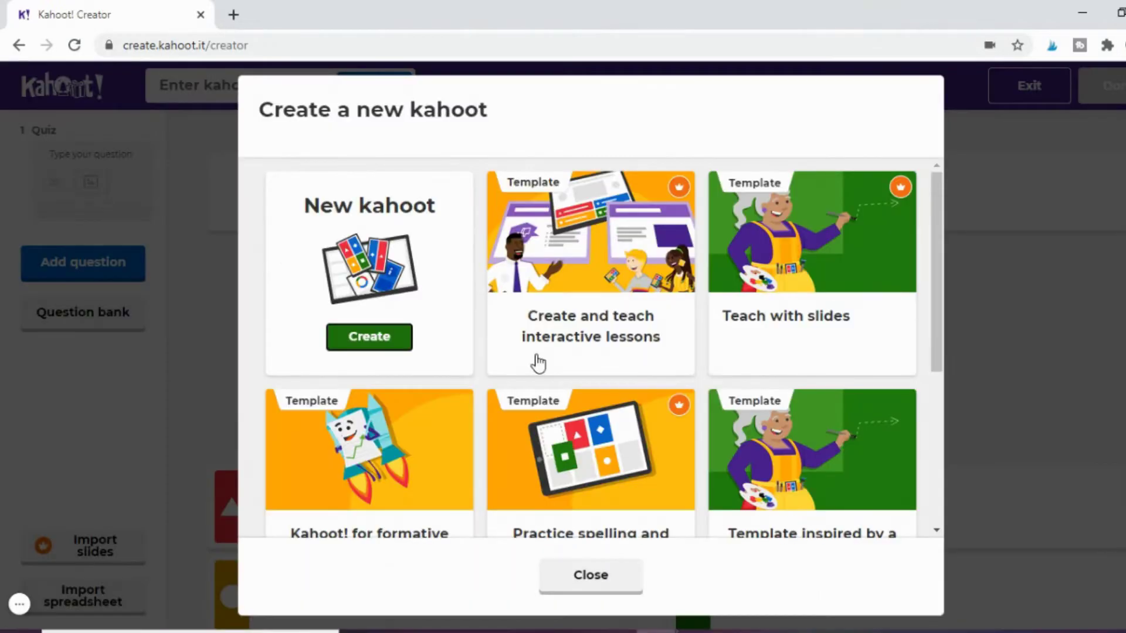
scroll(538, 363, "down", 3)
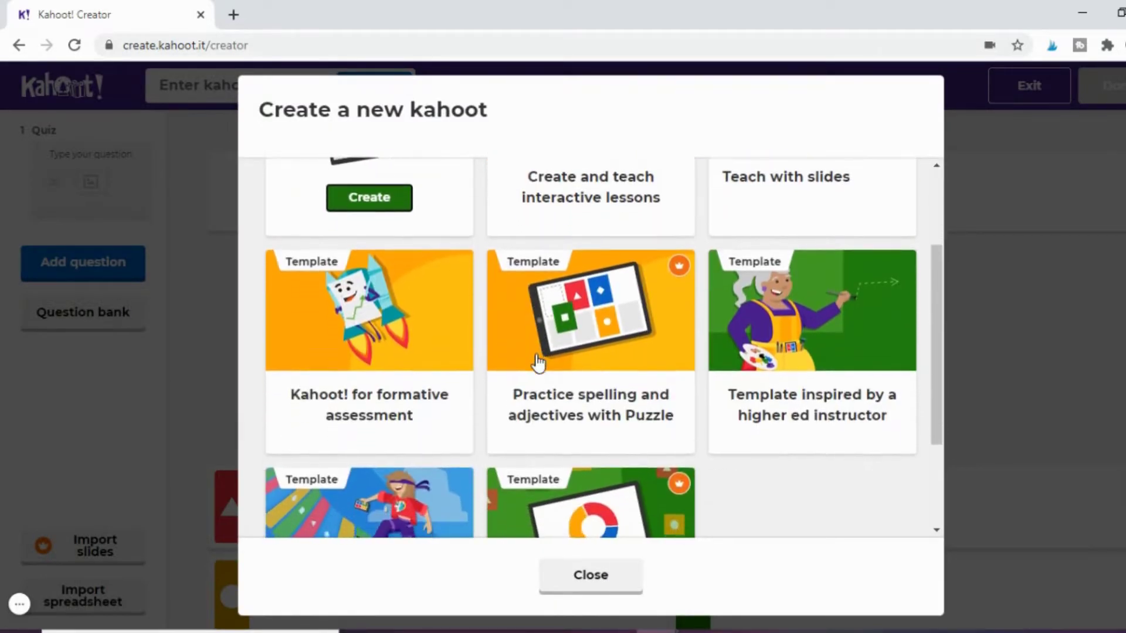
scroll(538, 364, "up", 3)
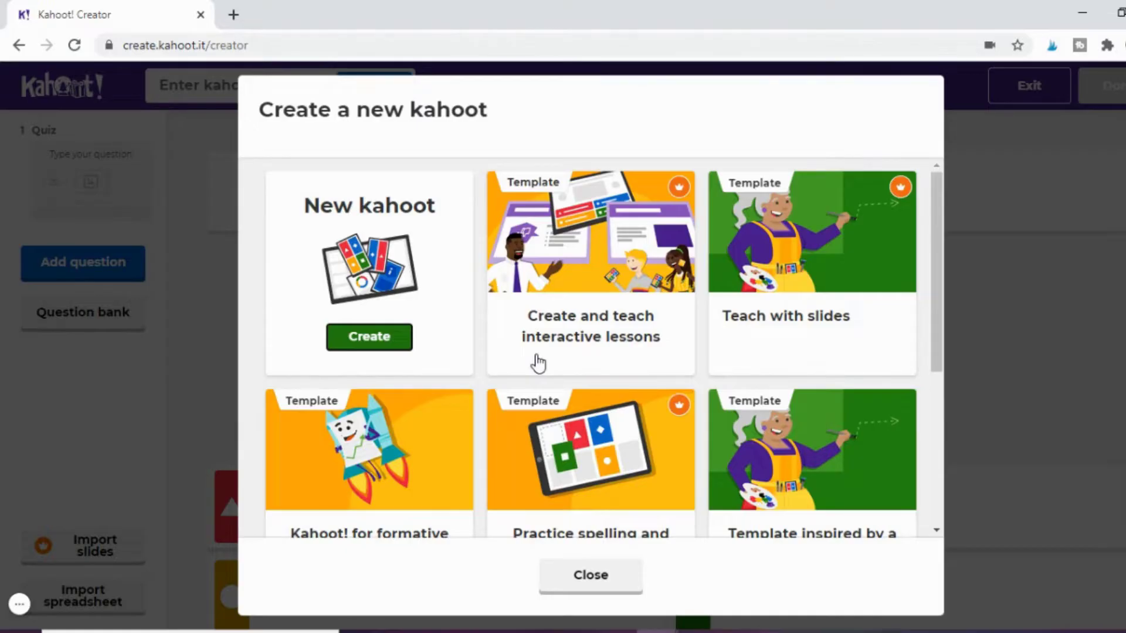
scroll(538, 364, "down", 3)
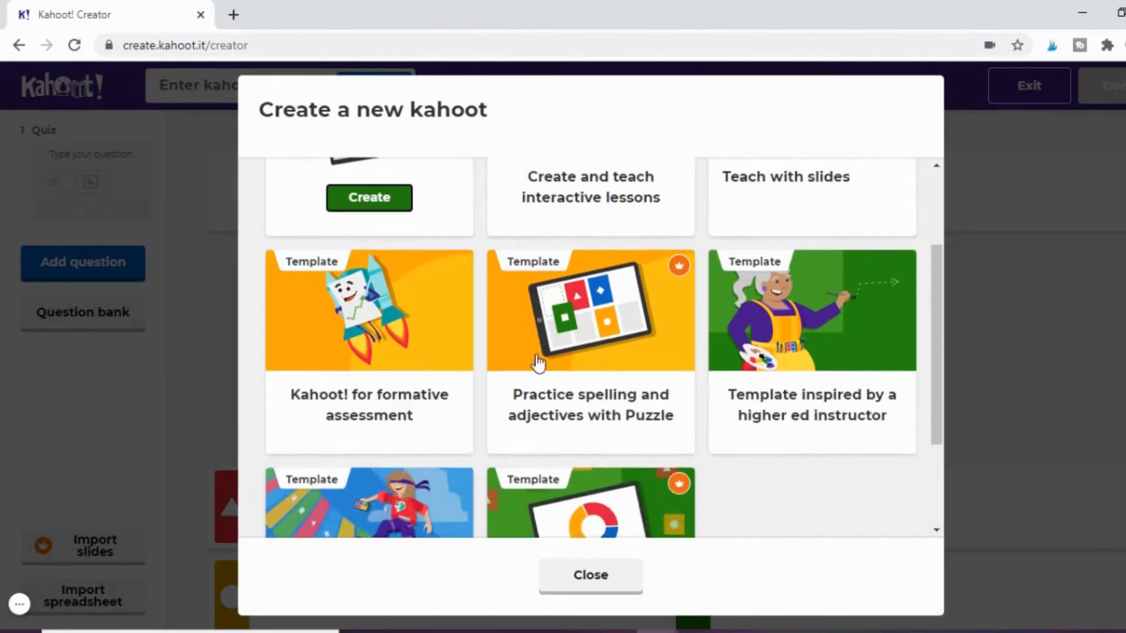
scroll(536, 364, "up", 3)
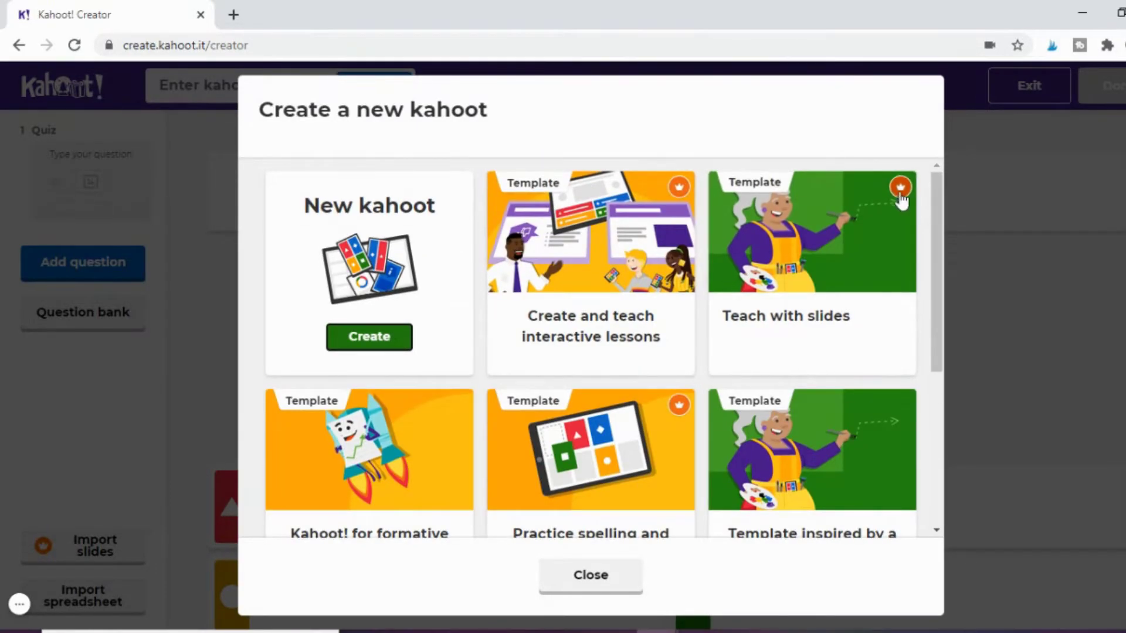
scroll(785, 377, "down", 3)
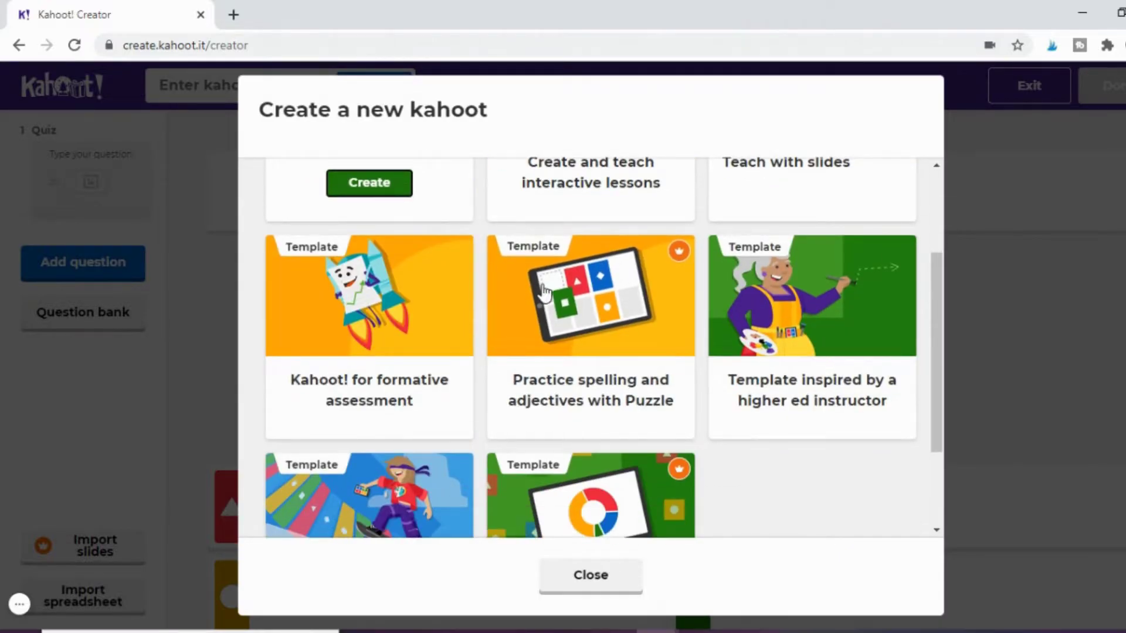
scroll(540, 294, "up", 3)
left_click(370, 339)
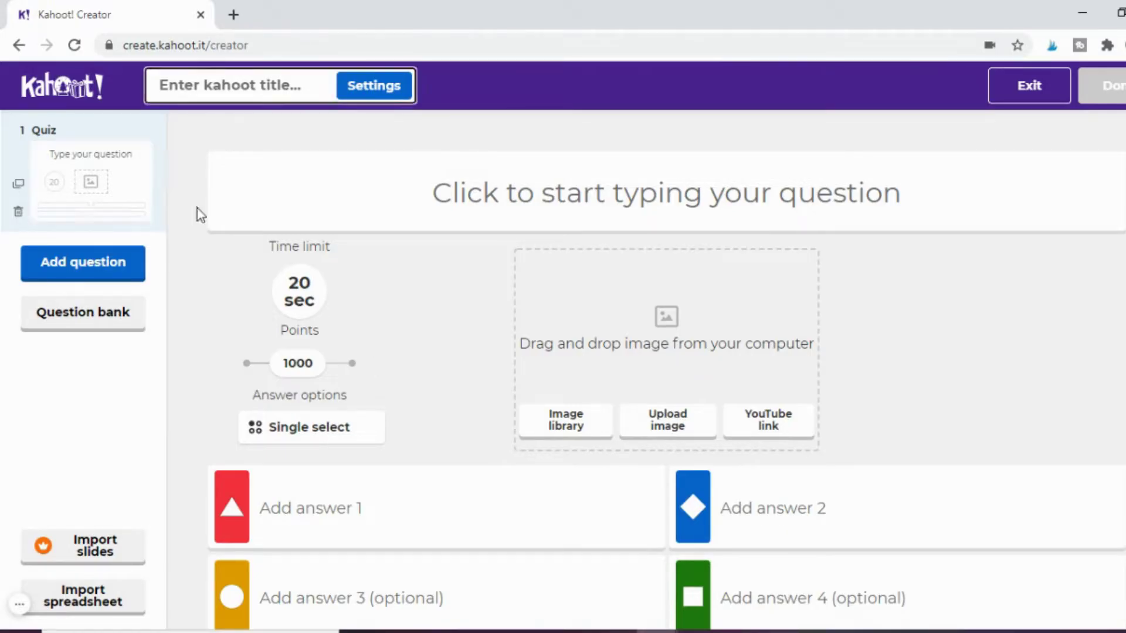
Title the kahoot "Test", restrict its visibility to Only you, and save the summary settings.
left_click(210, 90)
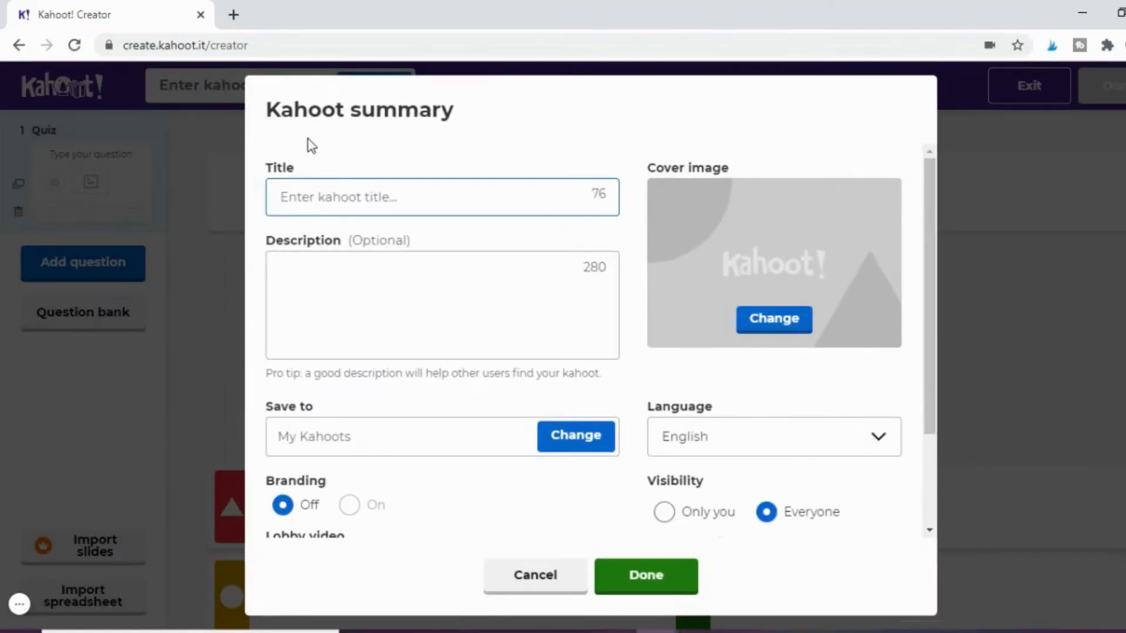
type("Test")
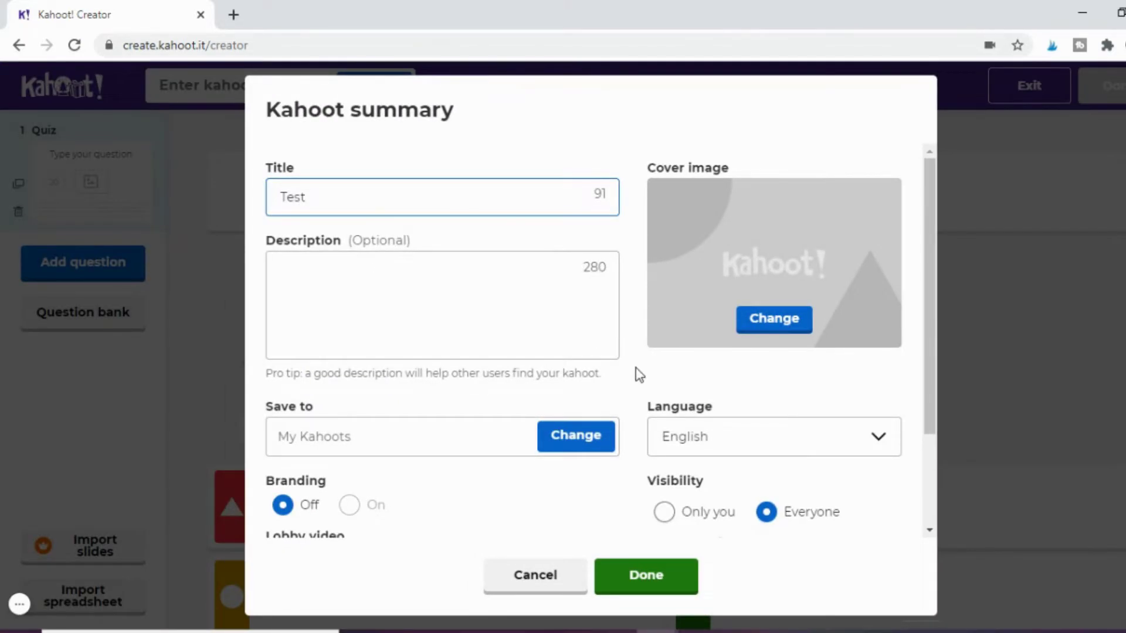
scroll(638, 374, "down", 1)
scroll(639, 374, "down", 2)
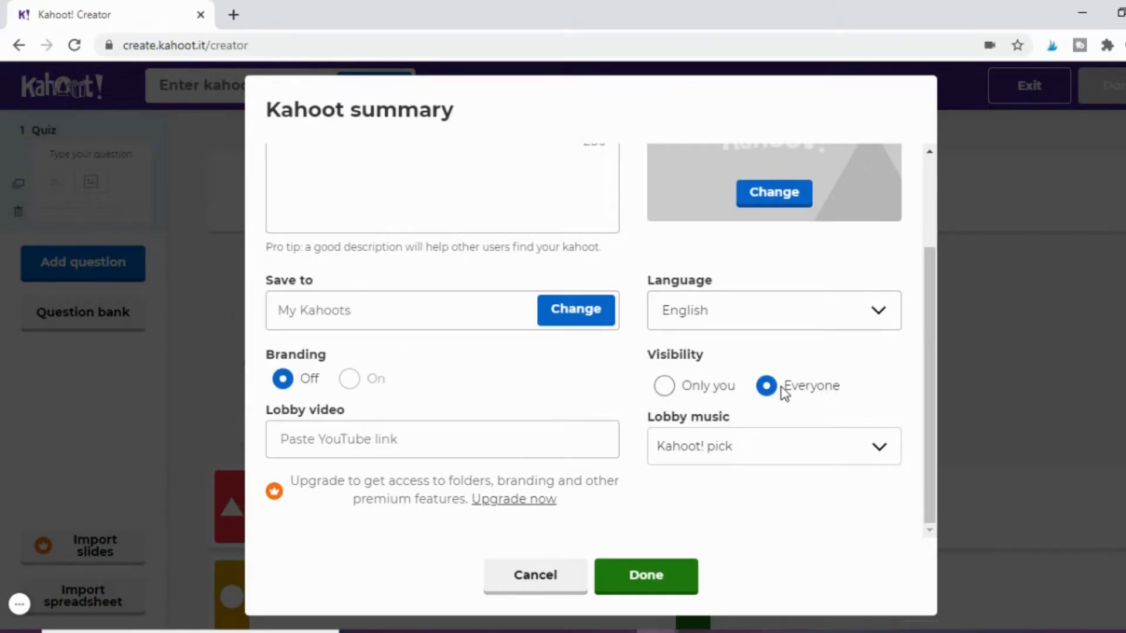
left_click(665, 389)
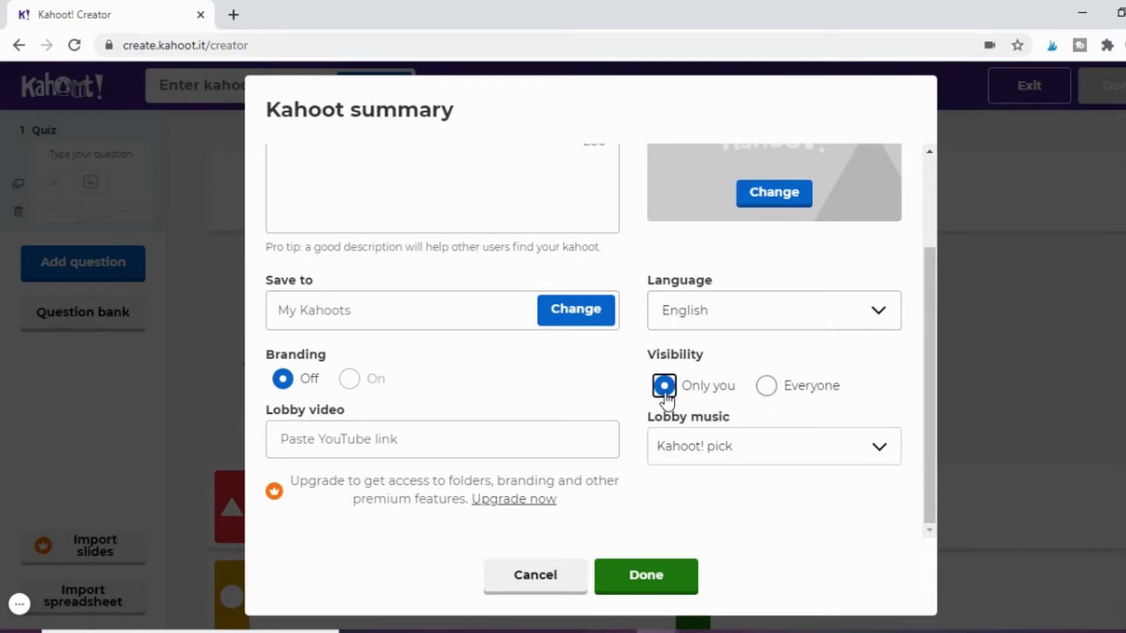
scroll(704, 358, "up", 3)
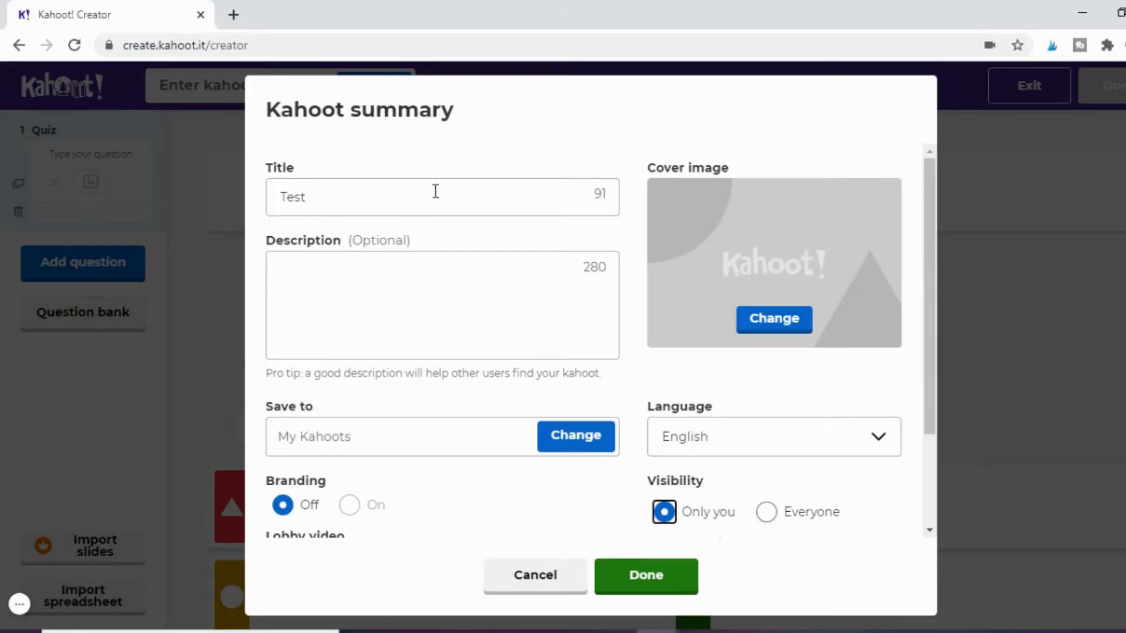
scroll(522, 323, "down", 3)
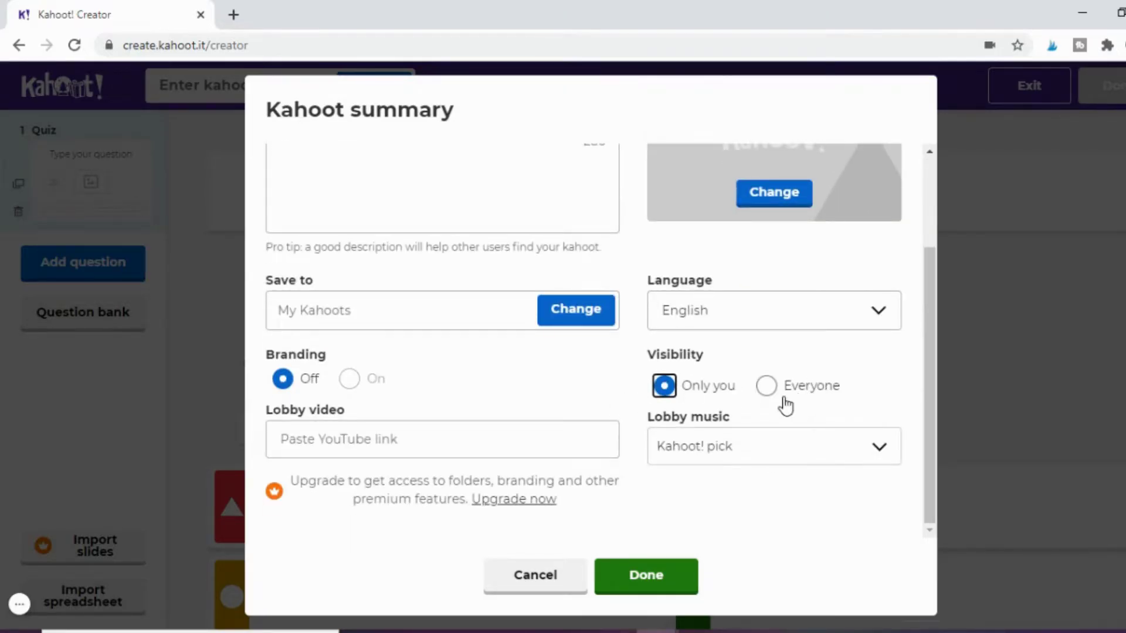
left_click(649, 580)
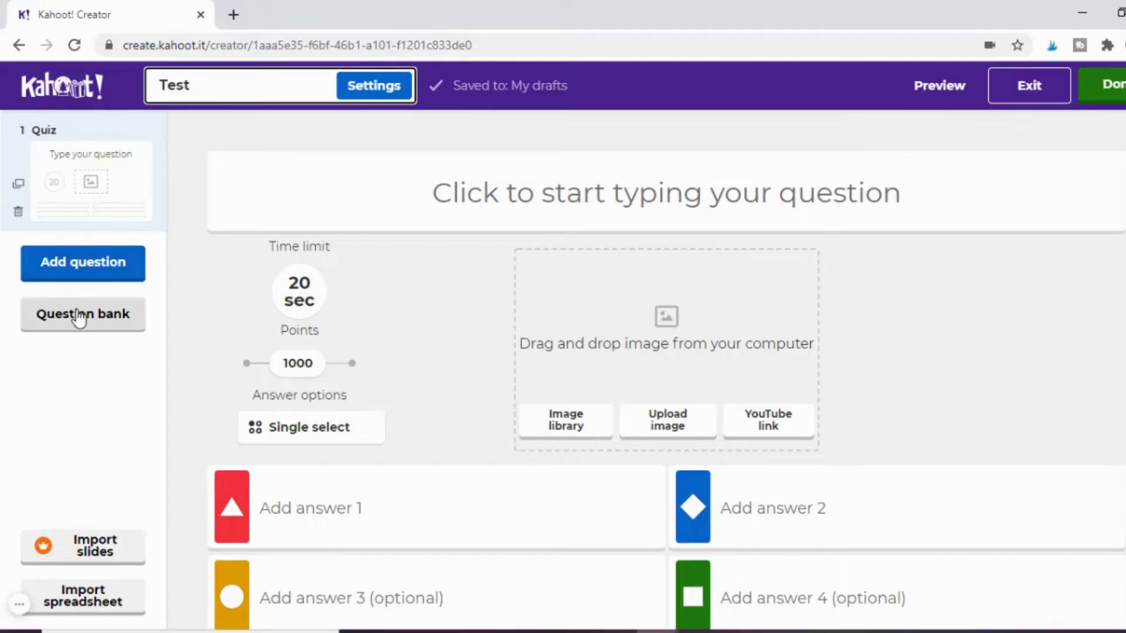
Add a second question of the Quiz type to the kahoot.
left_click(78, 267)
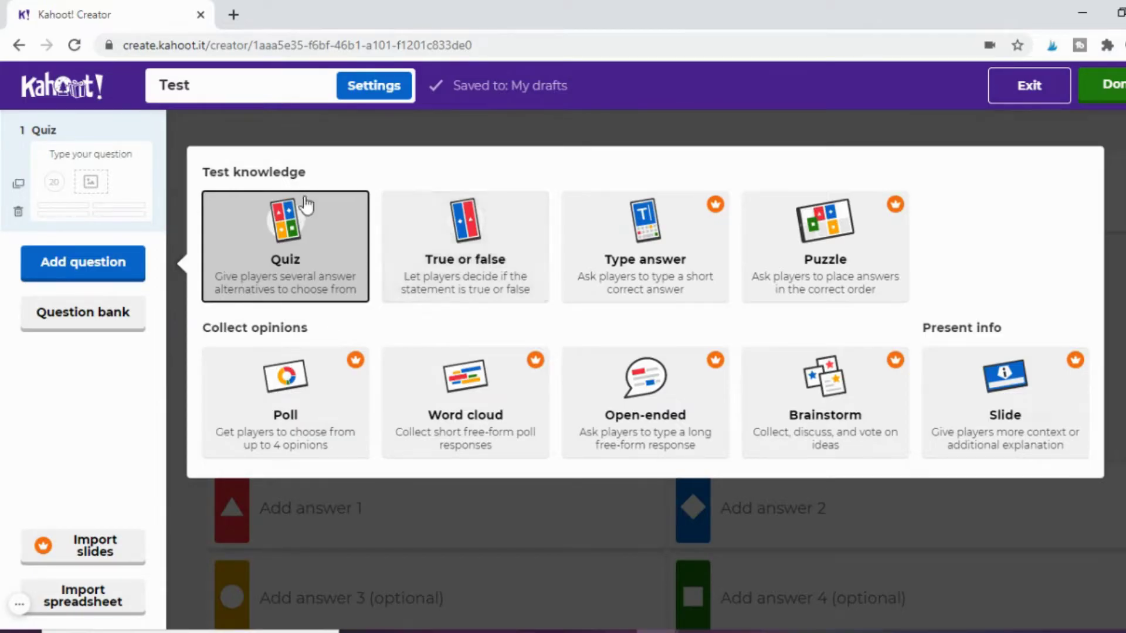
left_click(271, 254)
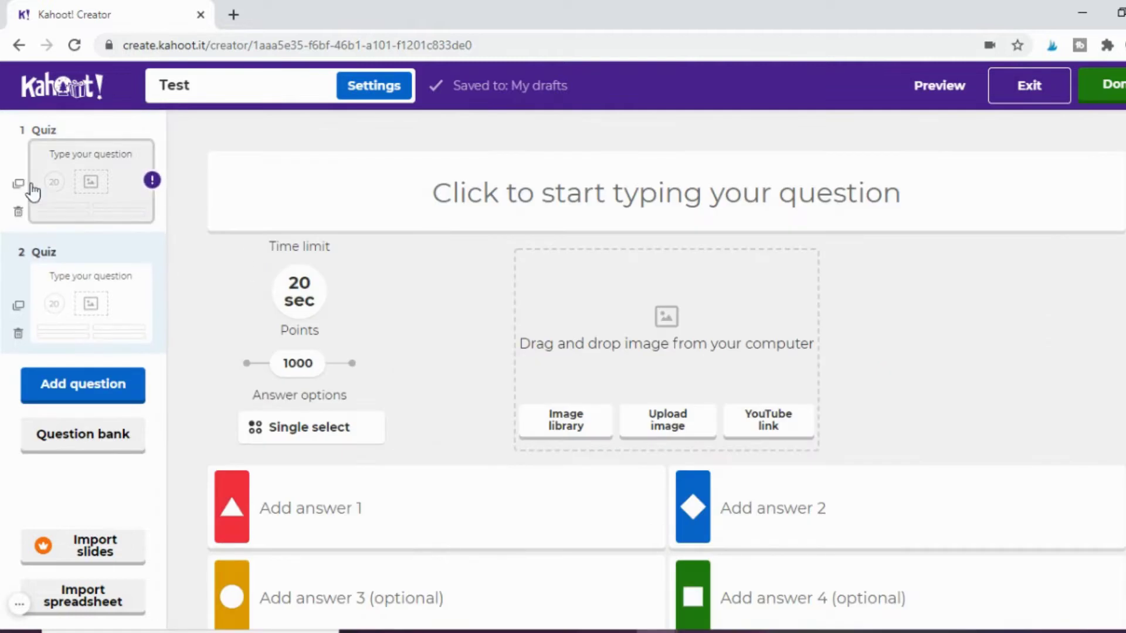
left_click(70, 386)
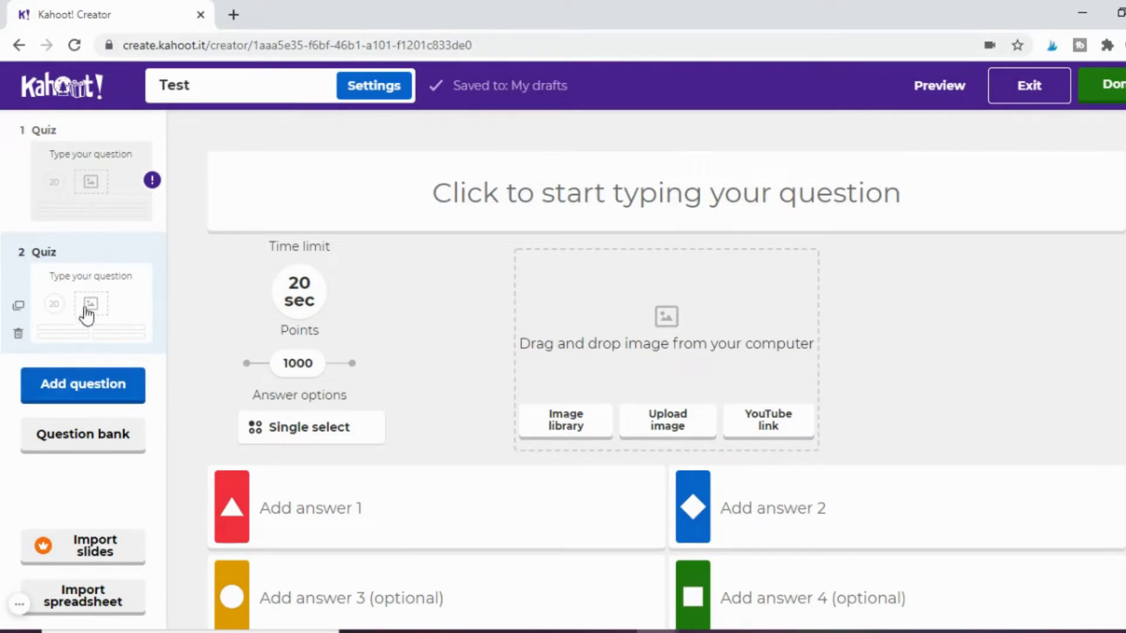
mouse_move(72, 257)
left_mouse_down()
mouse_move(89, 116)
mouse_move(88, 247)
left_mouse_up()
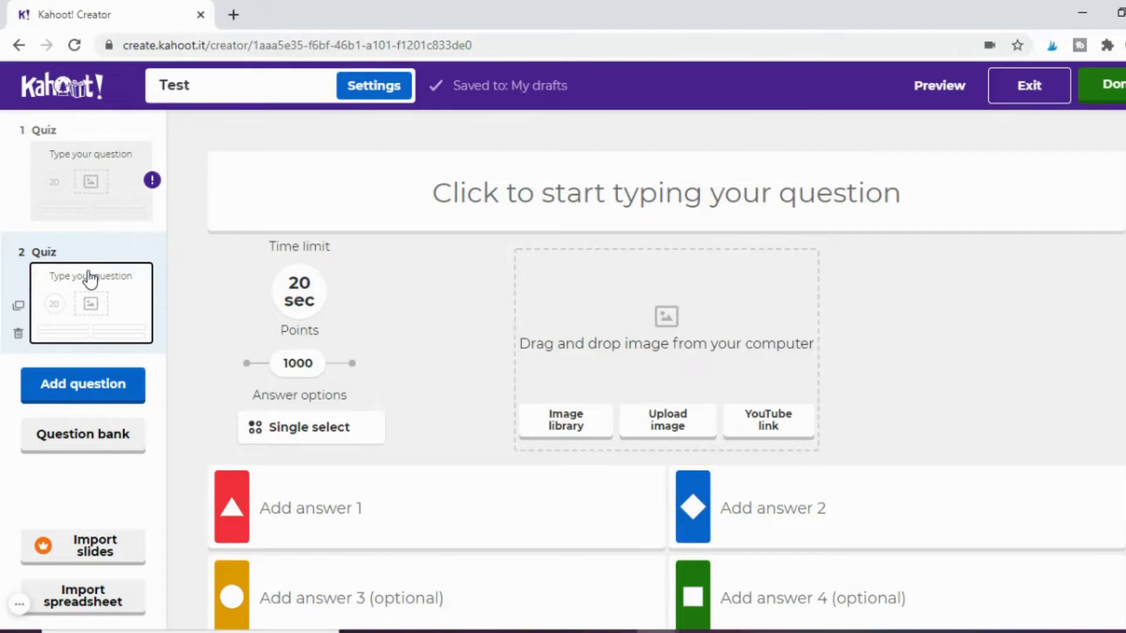
Search the question bank for "literary analysis" and close it without adding a question.
left_click(73, 435)
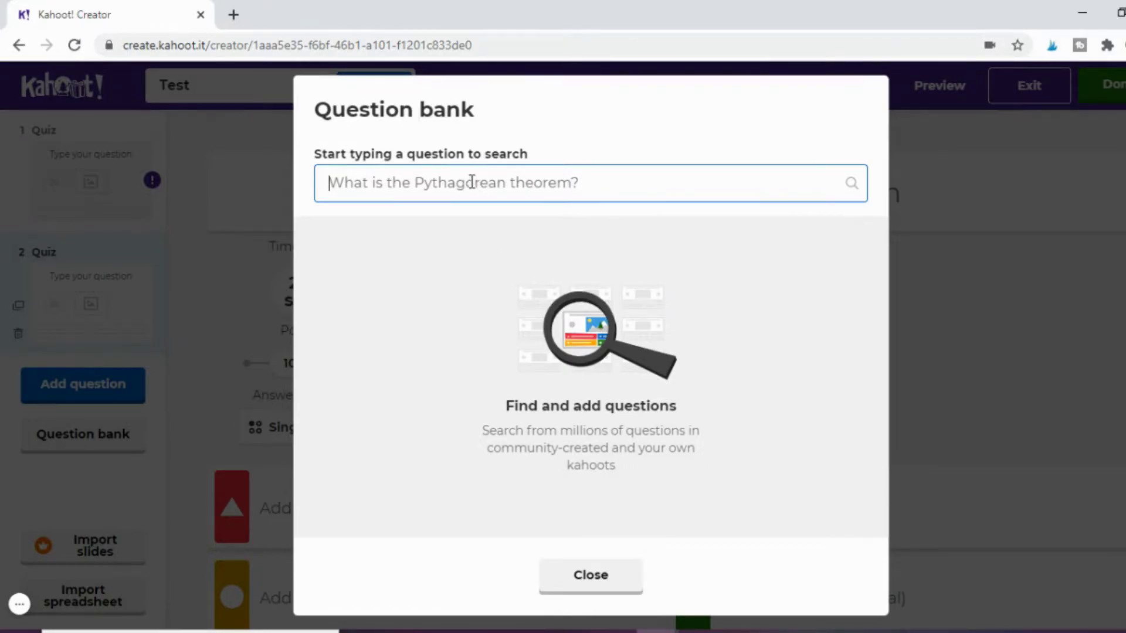
type("liter")
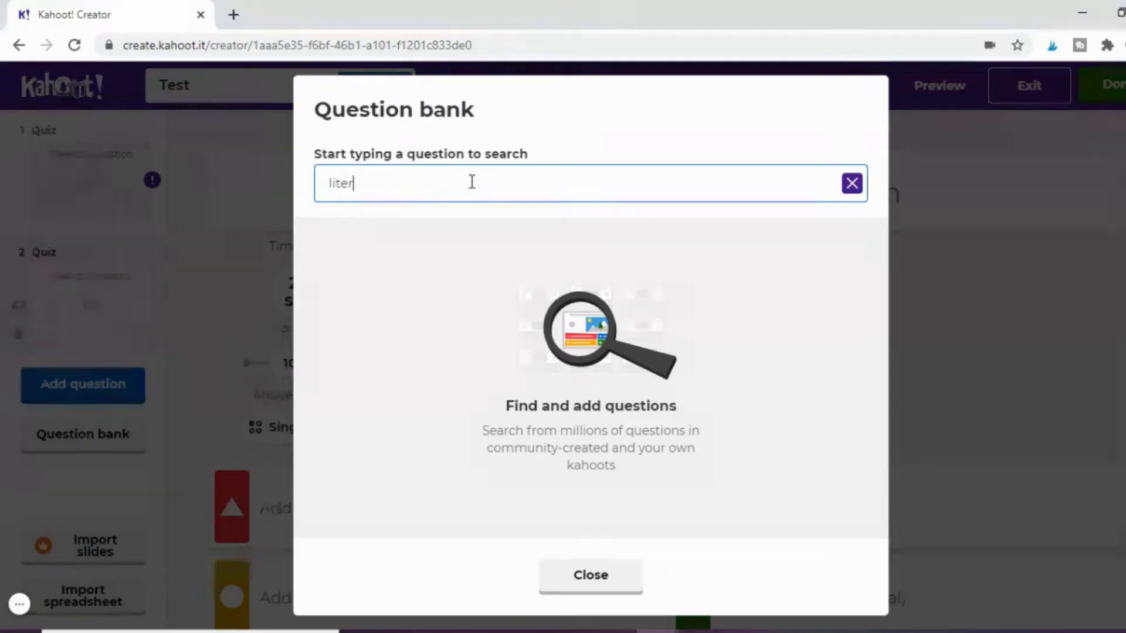
type("ary anal")
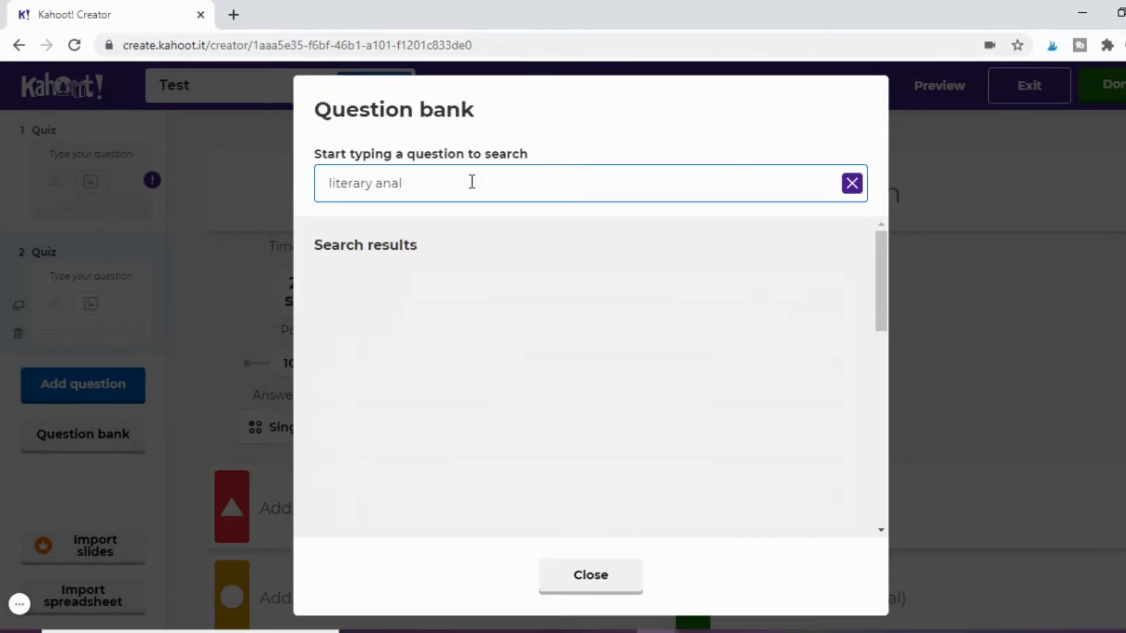
type("ysis")
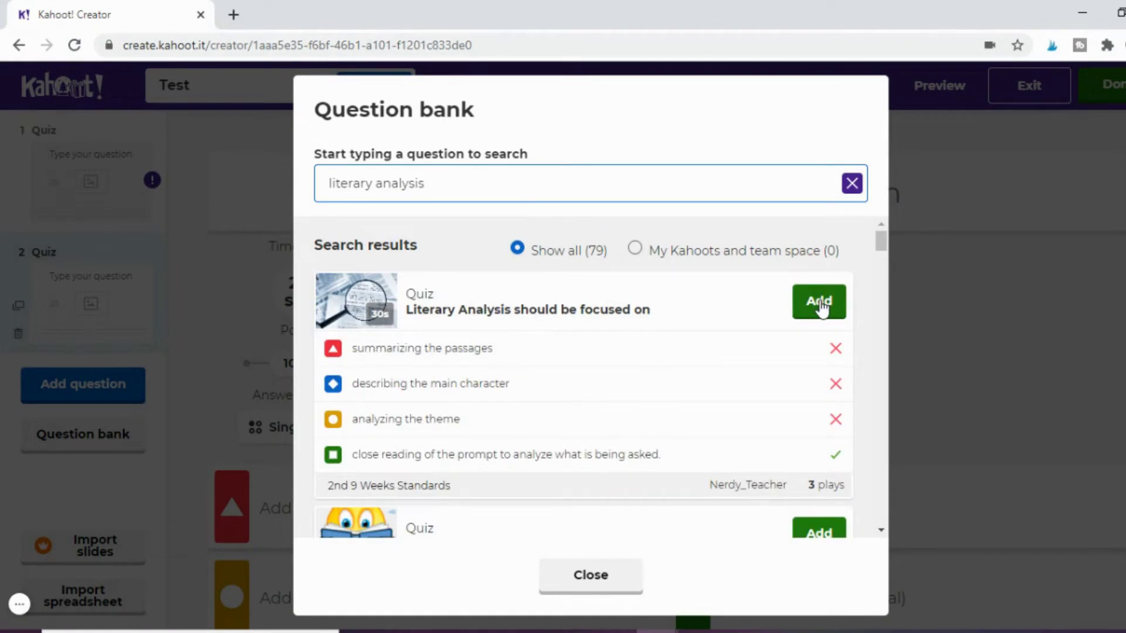
left_click(607, 582)
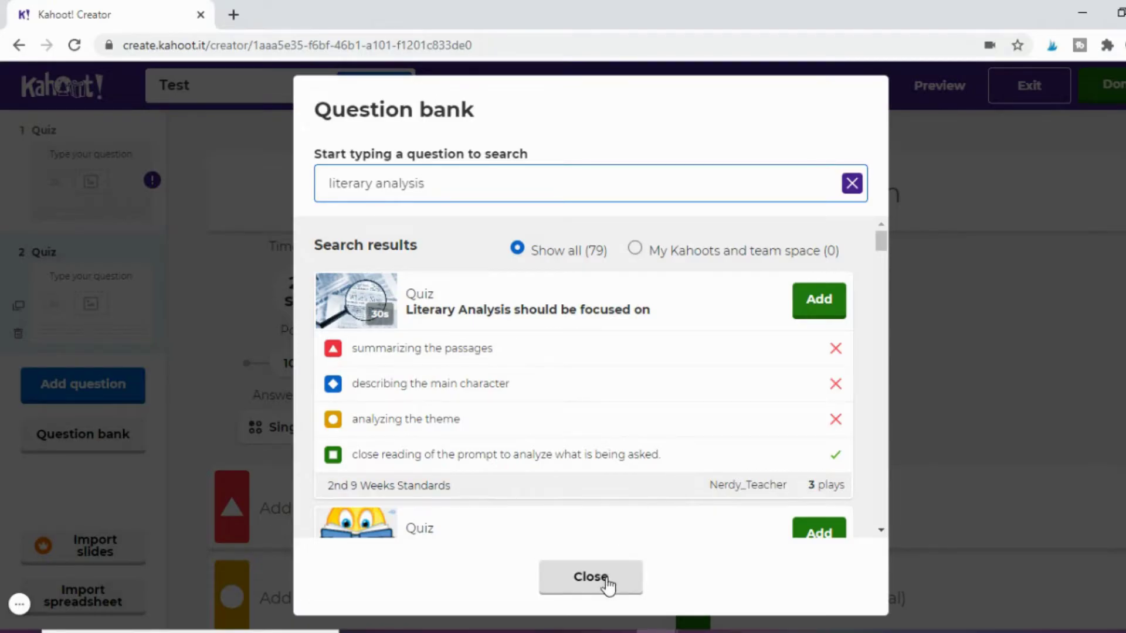
left_click(607, 581)
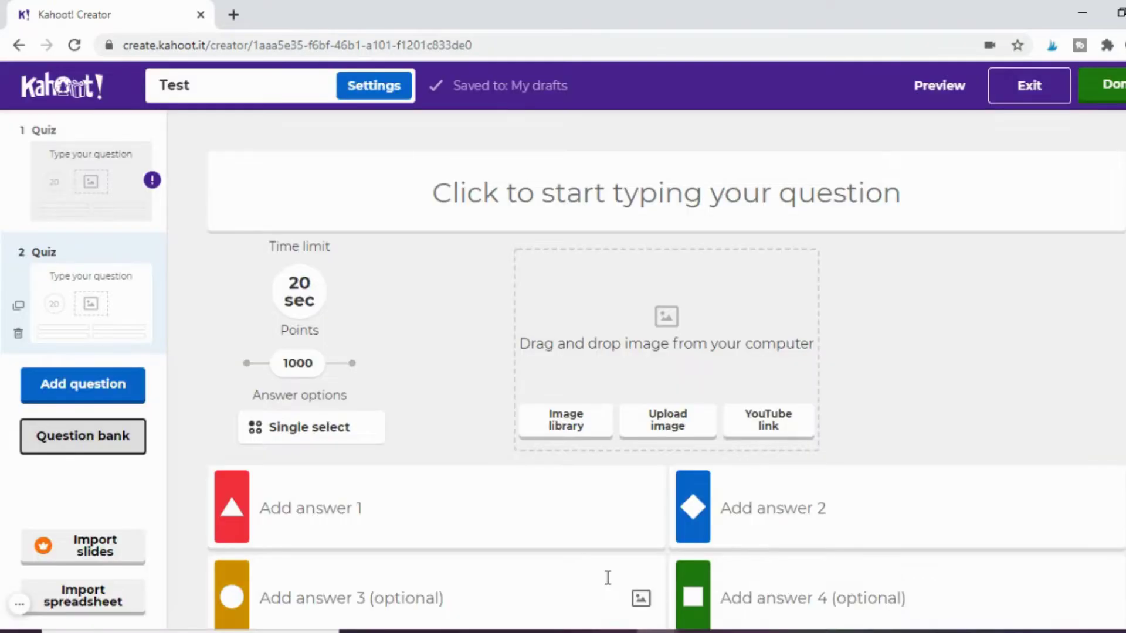
Enter "What is your favorite book genre?" as the text of the second question.
left_click(626, 215)
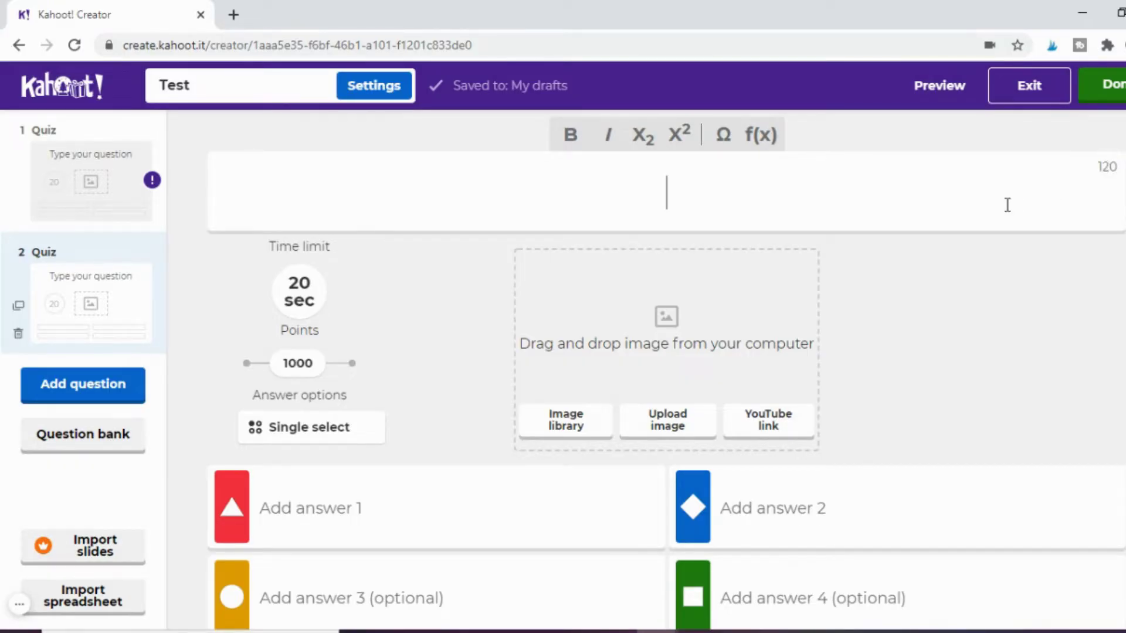
type("What is yiour")
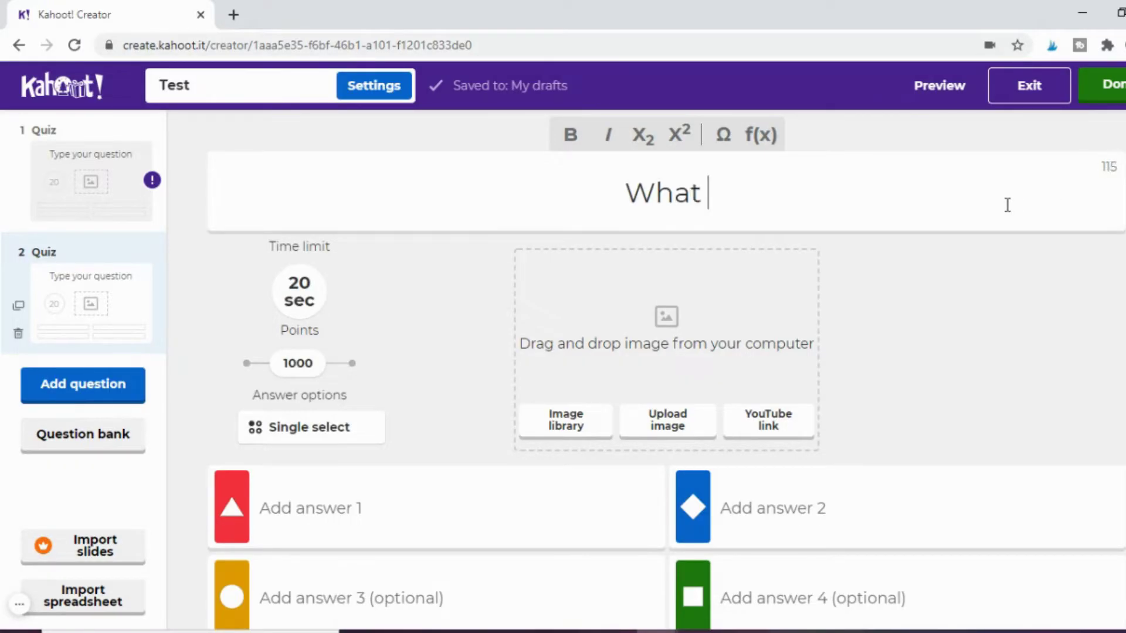
key("BackSpace")
key("BackSpace")
key("BackSpace")
key("BackSpace")
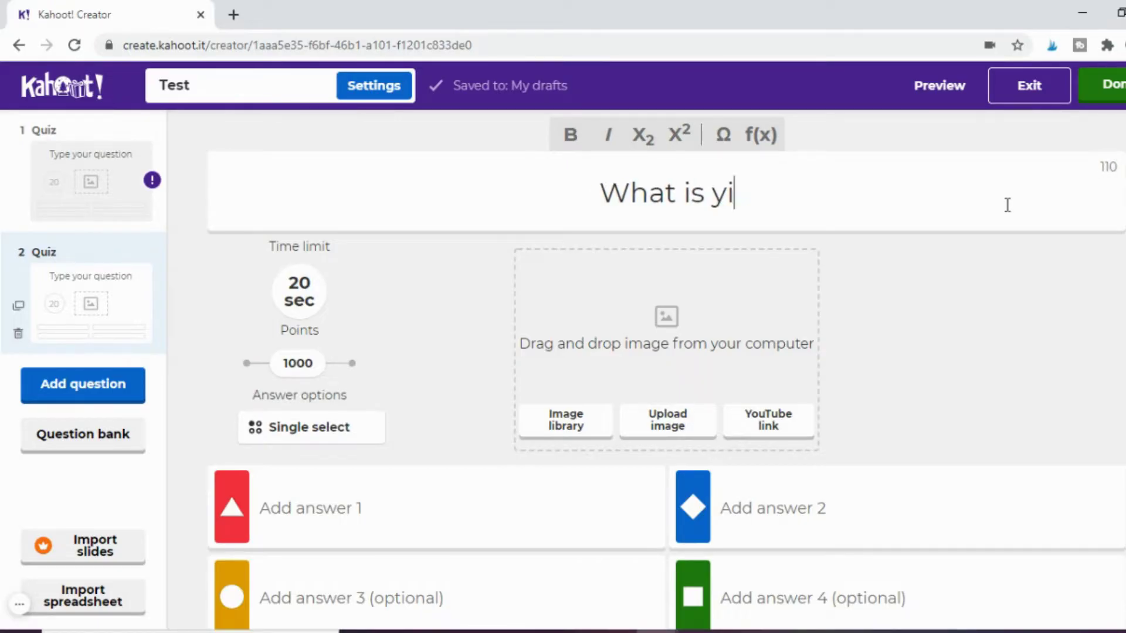
type("our favrote")
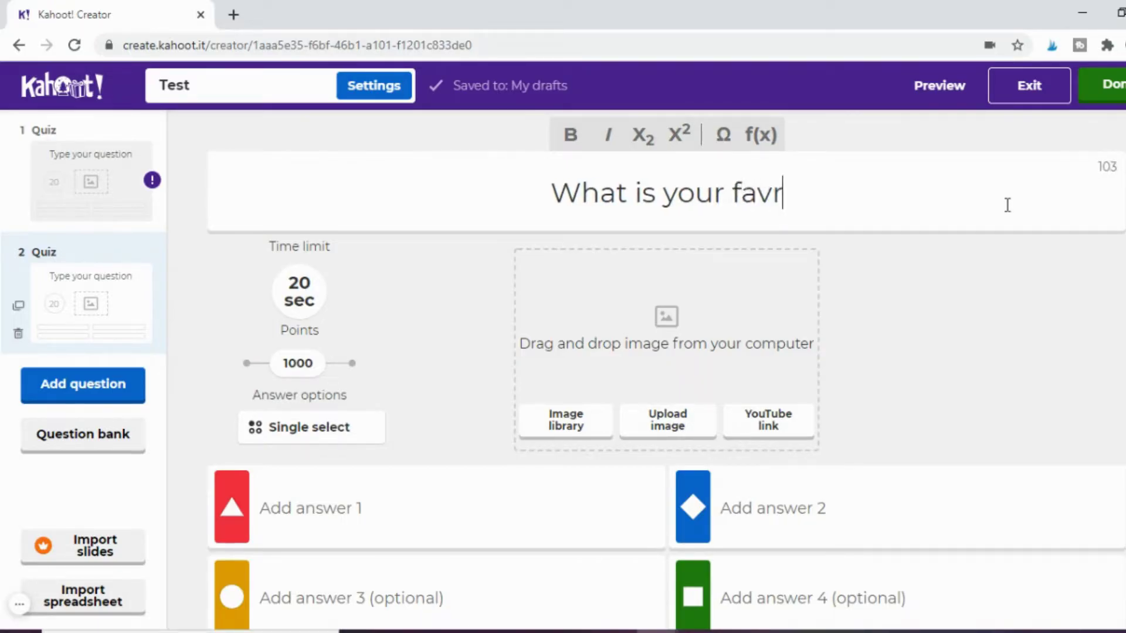
key("BackSpace")
key("BackSpace")
key("BackSpace")
key("BackSpace")
type("ori")
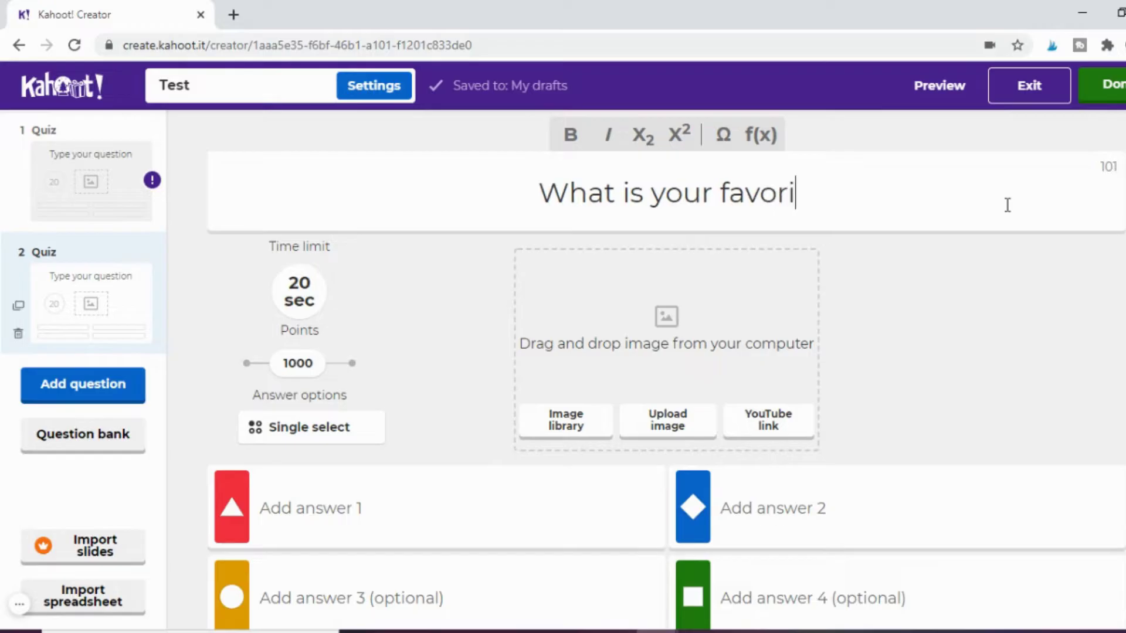
type("te book genre")
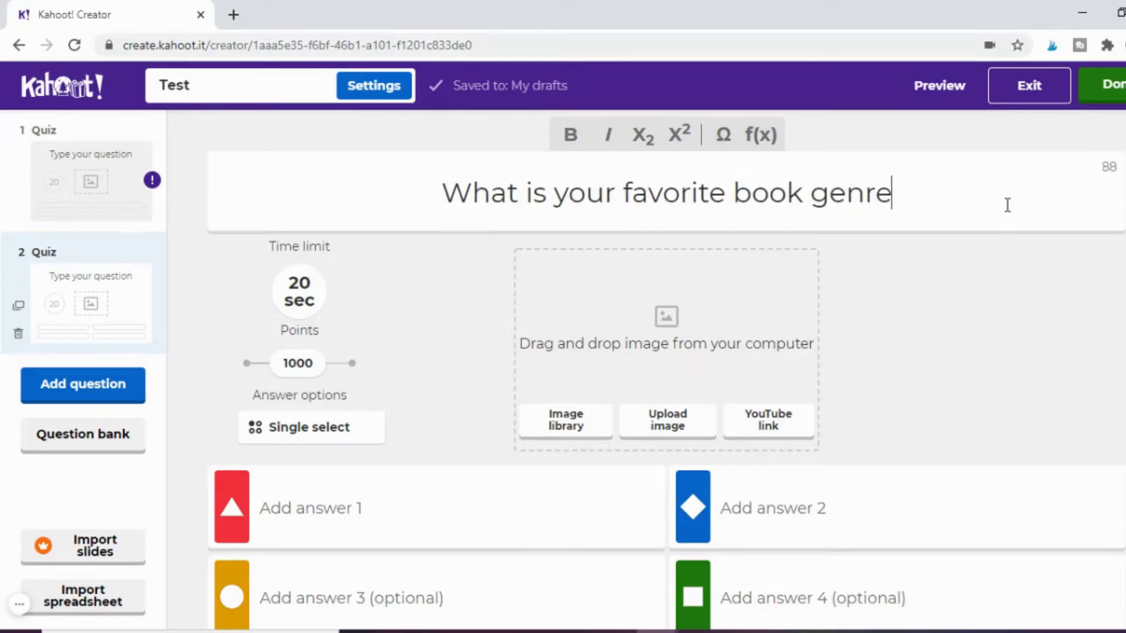
type("?")
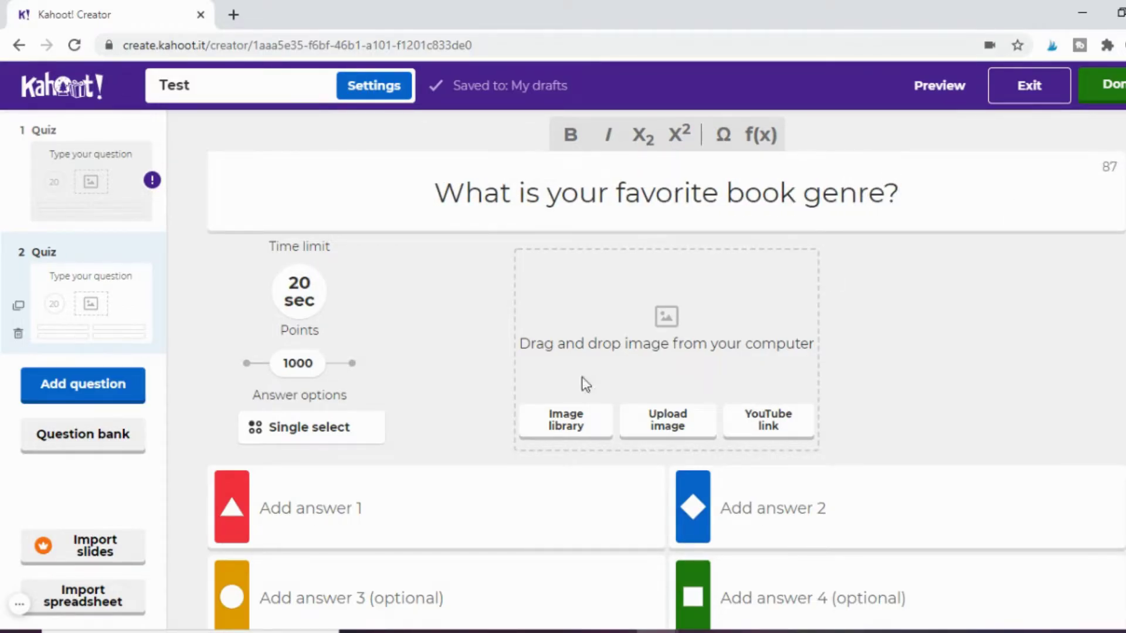
Set the time limit of the book genre question to 30 seconds.
scroll(555, 428, "down", 1)
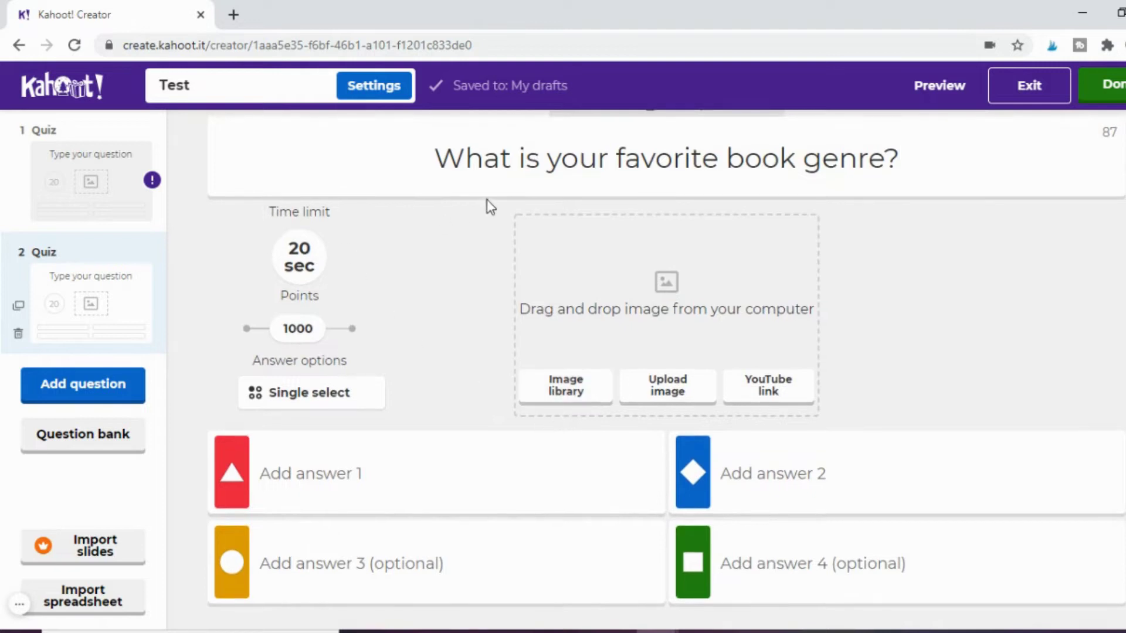
left_click(301, 271)
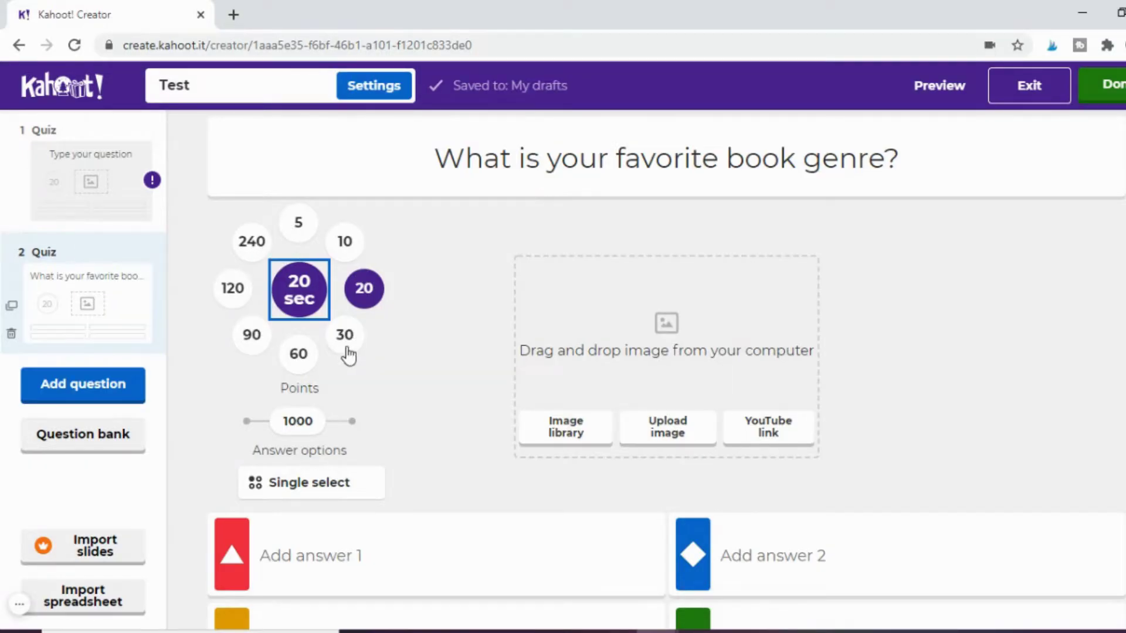
key("Return")
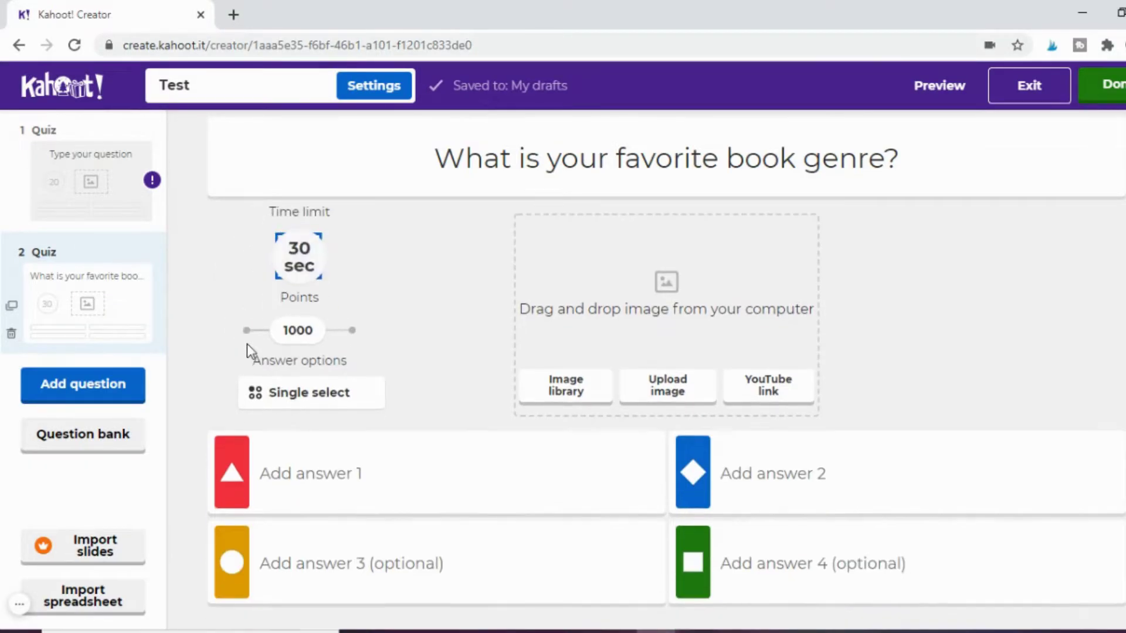
left_click(312, 267)
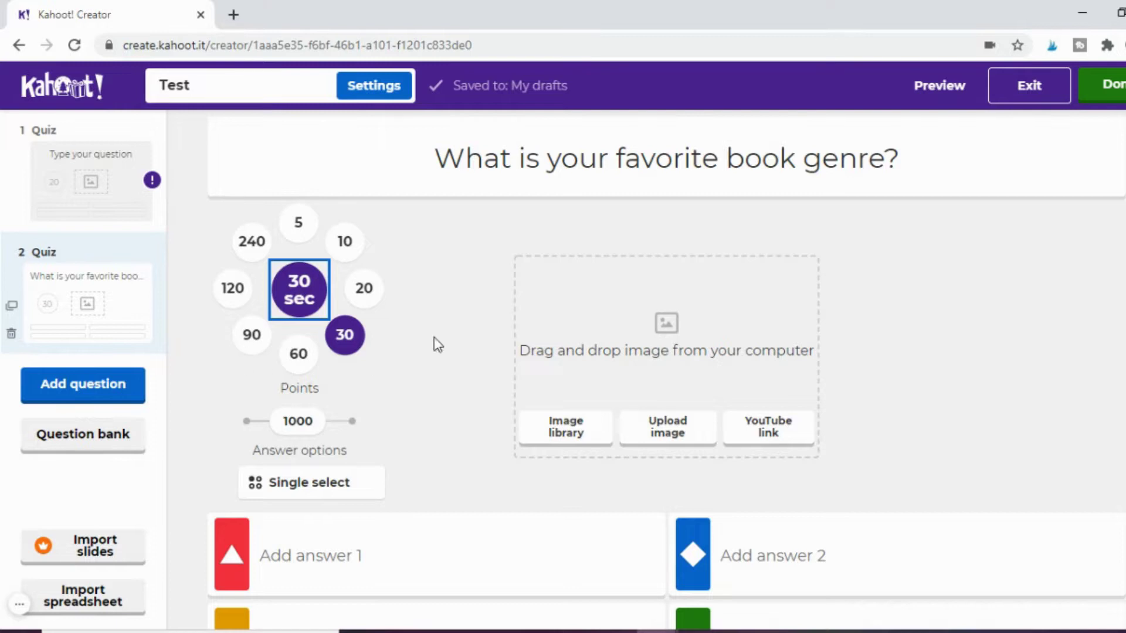
left_click(302, 294)
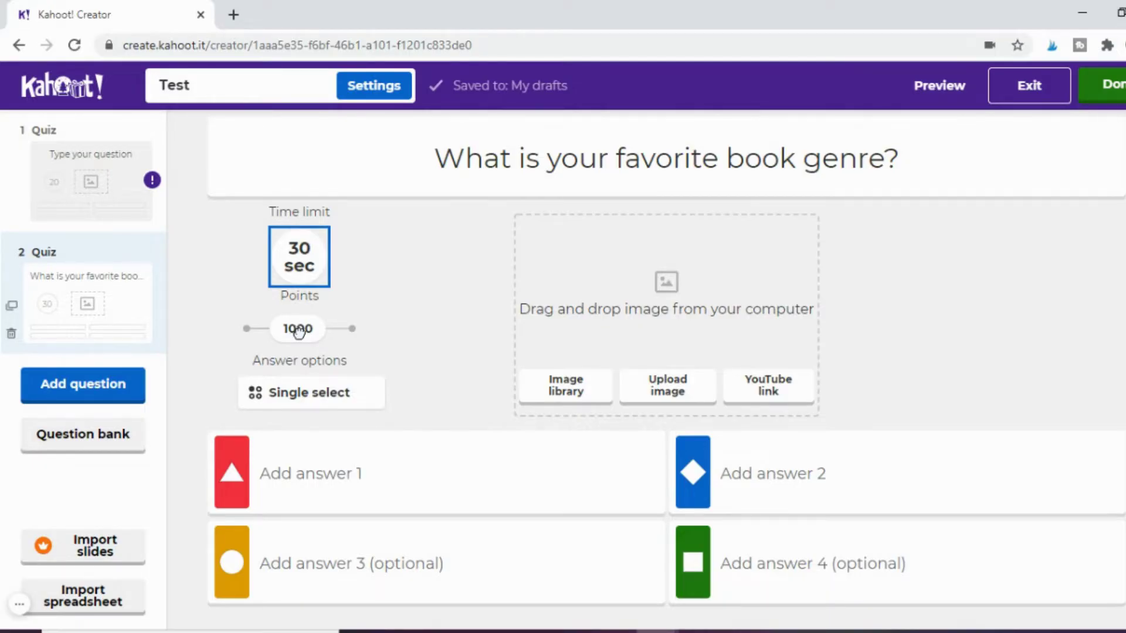
mouse_move(298, 330)
left_mouse_down()
mouse_move(244, 329)
mouse_move(331, 333)
mouse_move(247, 329)
mouse_move(298, 333)
left_mouse_up()
Open the image library for the book genre question and browse the TV & Film category.
left_click(552, 393)
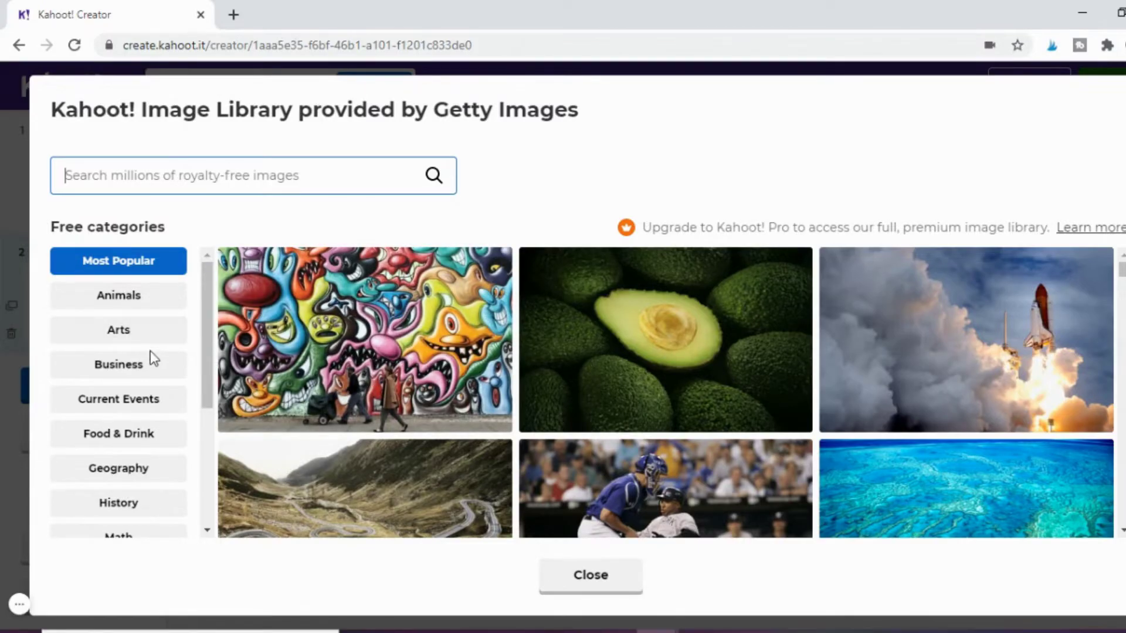
scroll(150, 350, "down", 2)
scroll(150, 351, "down", 2)
scroll(150, 354, "down", 1)
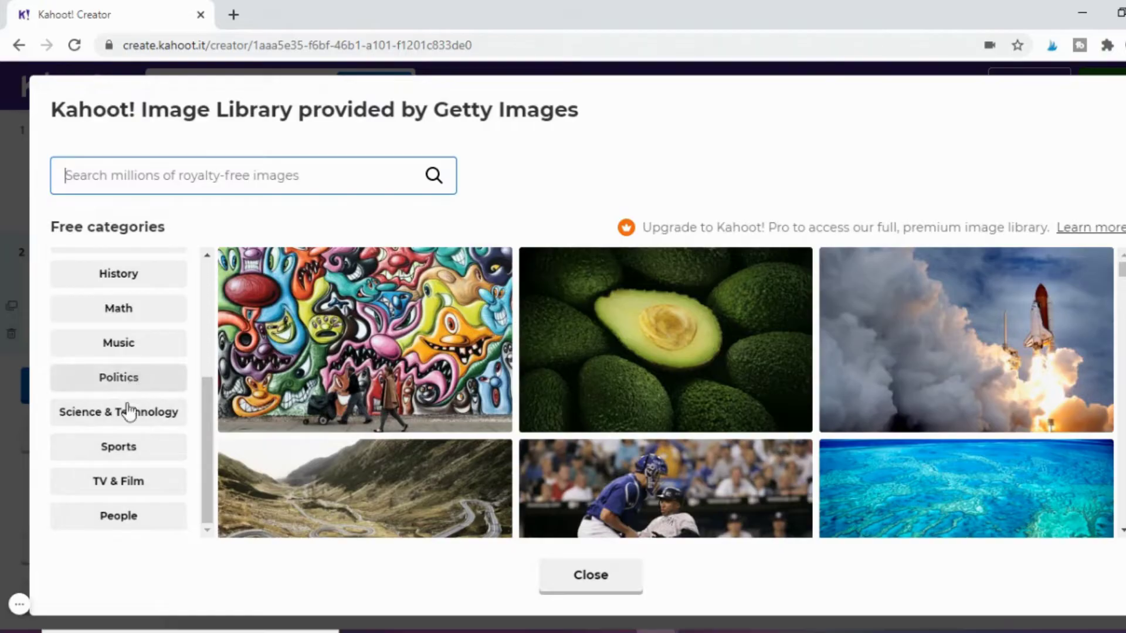
left_click(130, 488)
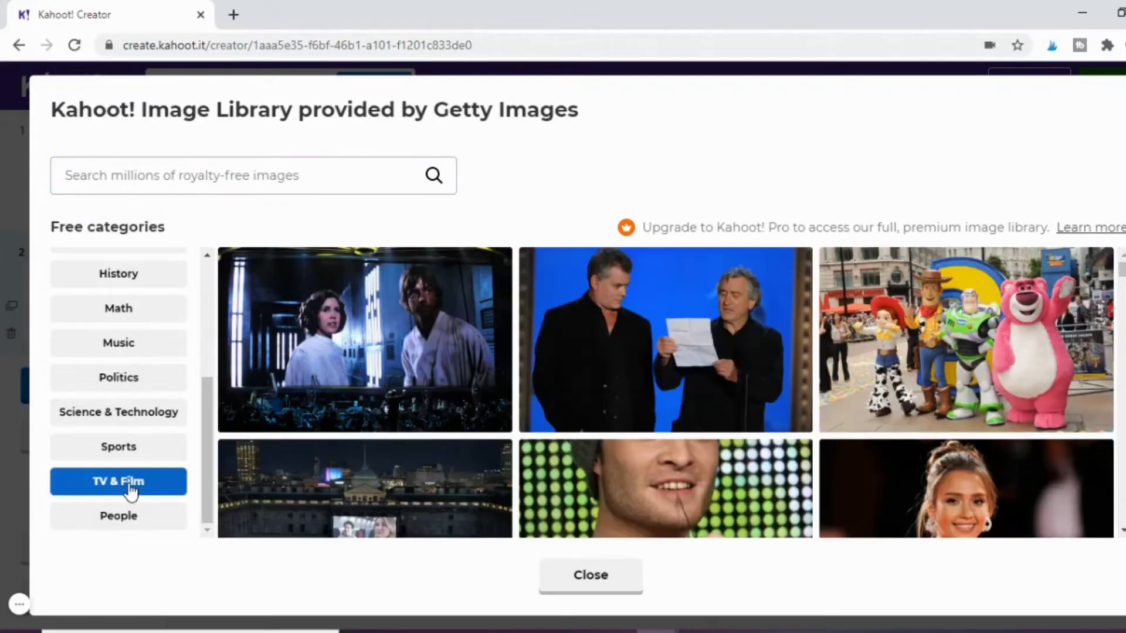
scroll(318, 432, "down", 5)
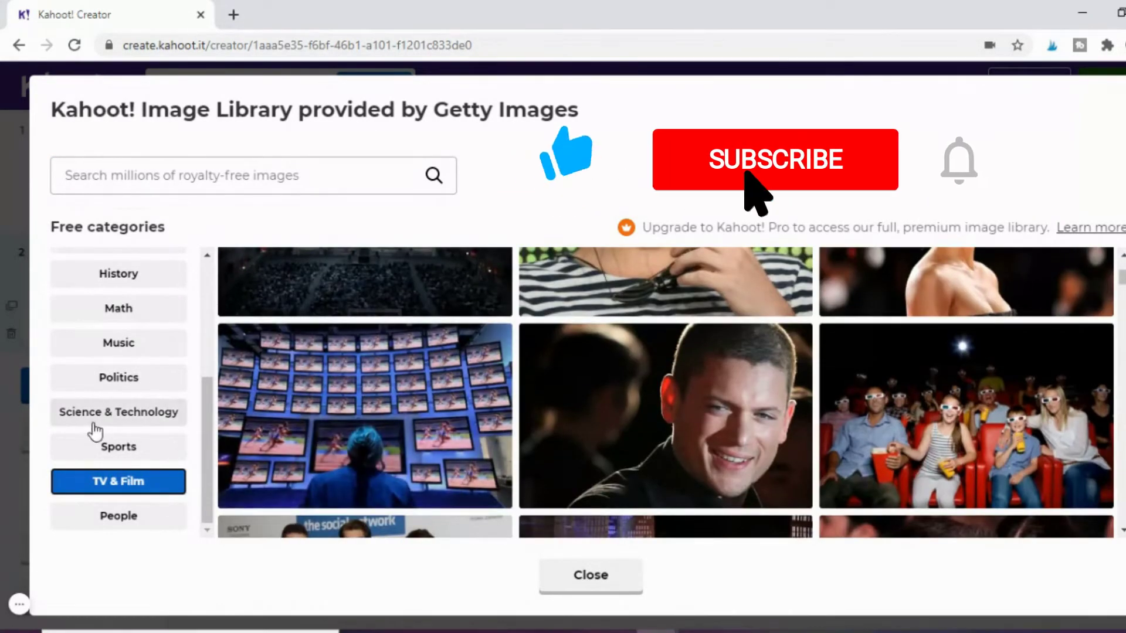
Add the Business category picture of a smiling man holding a tablet to the book genre question.
scroll(93, 433, "up", 4)
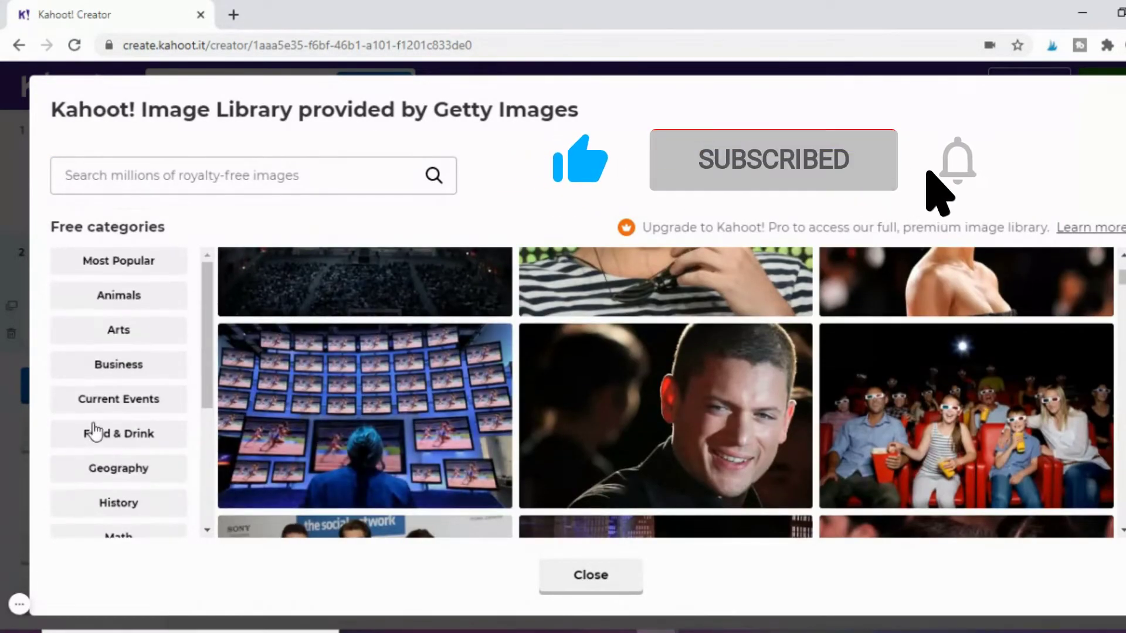
left_click(120, 369)
scroll(493, 364, "up", 3)
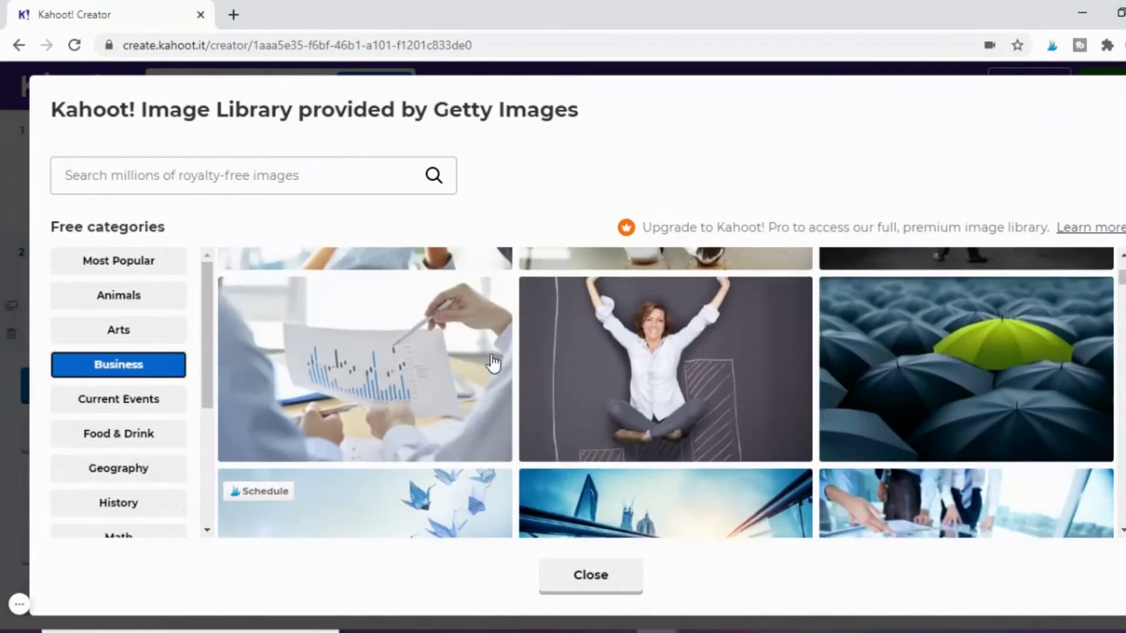
scroll(493, 364, "up", 3)
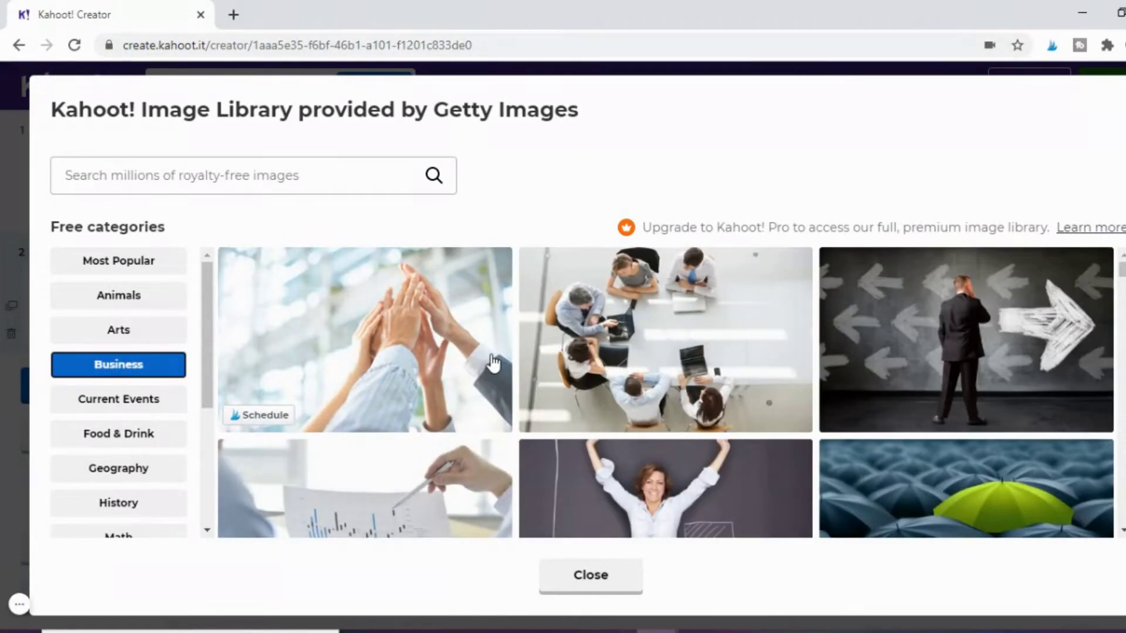
scroll(493, 363, "down", 10)
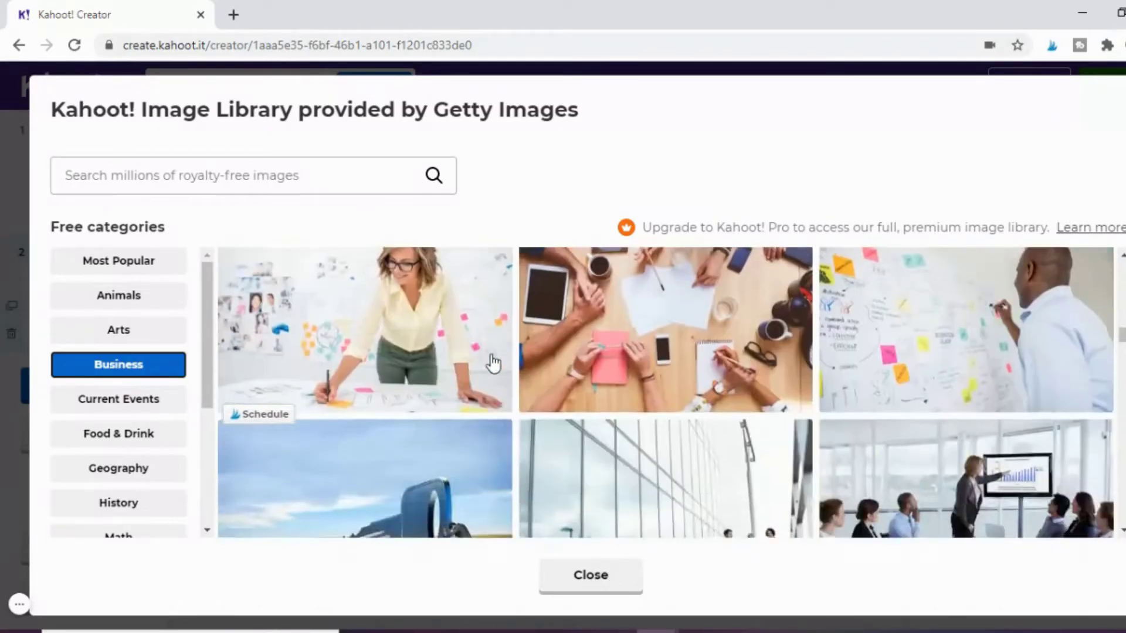
scroll(493, 363, "up", 3)
scroll(493, 363, "down", 6)
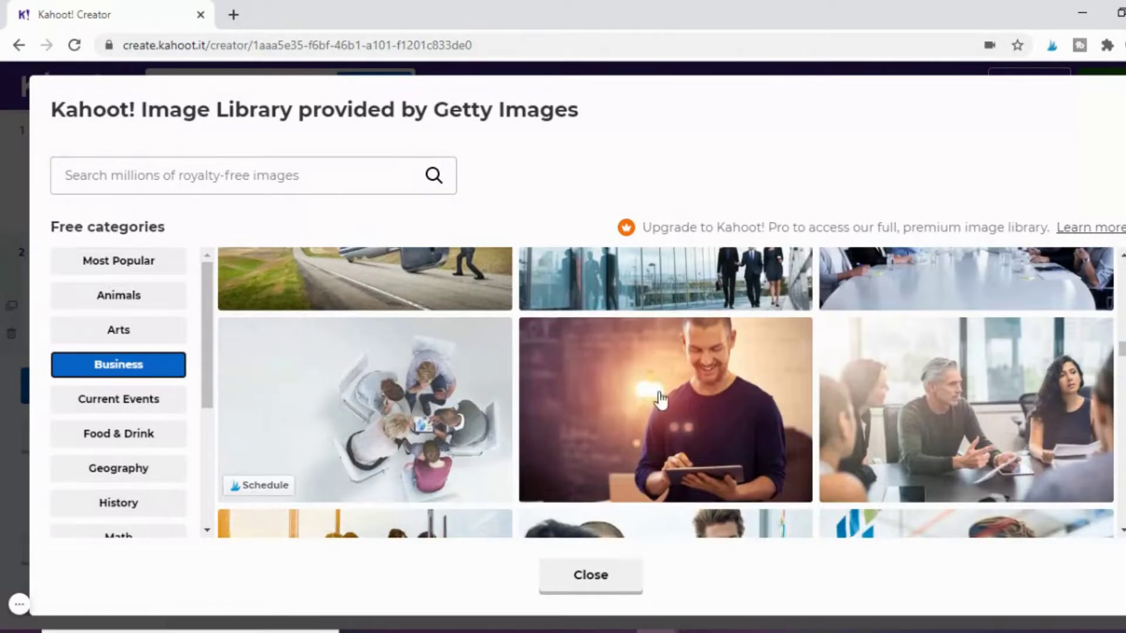
left_click(681, 413)
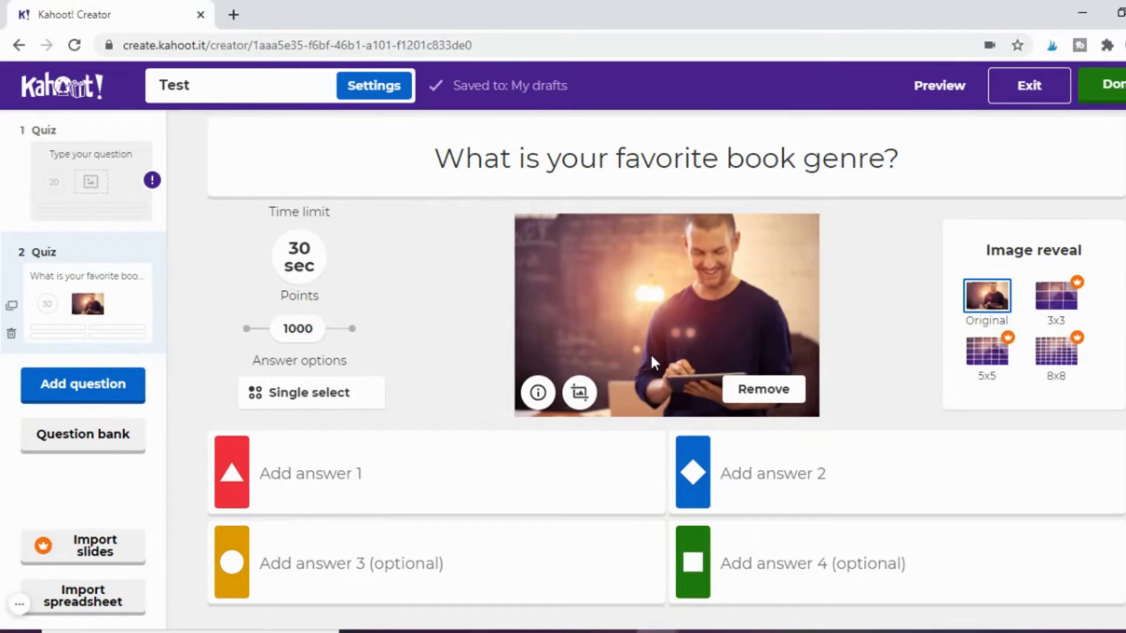
Enter "Horror", "Fantasy" and "Drama" as the first three answers of the book genre question.
left_click(321, 478)
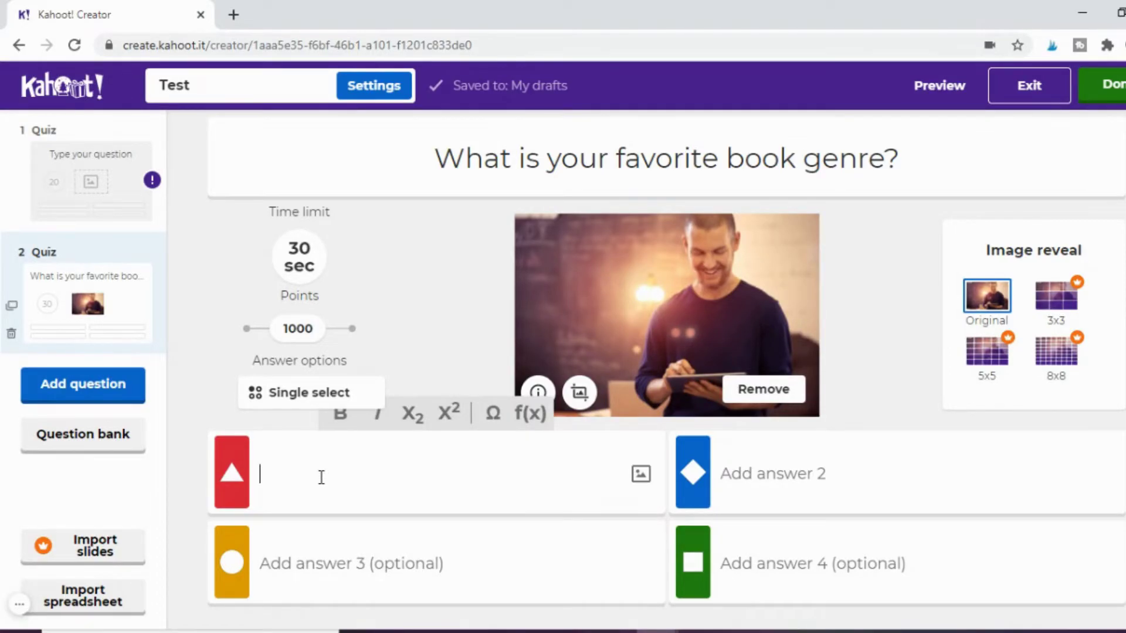
type("Horror")
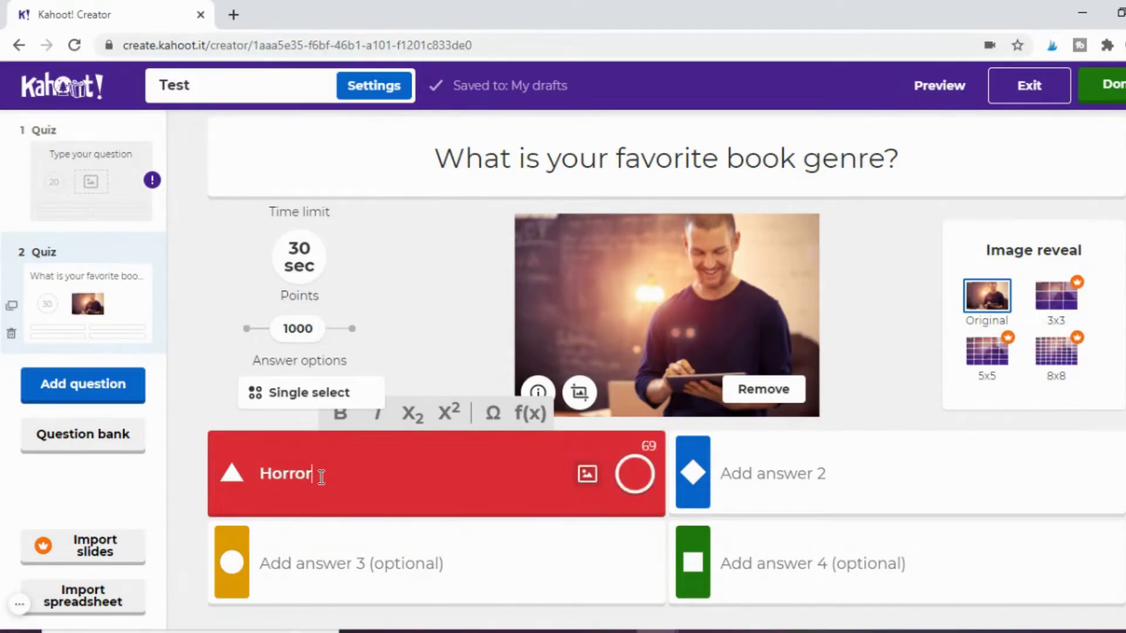
left_click(739, 455)
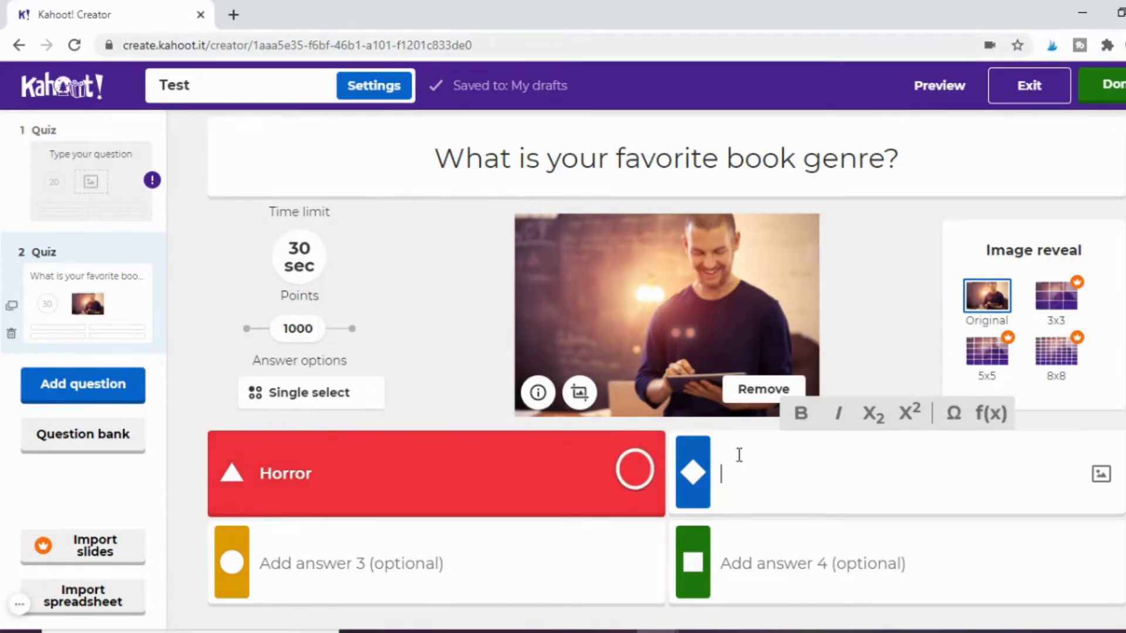
type("Fantasy")
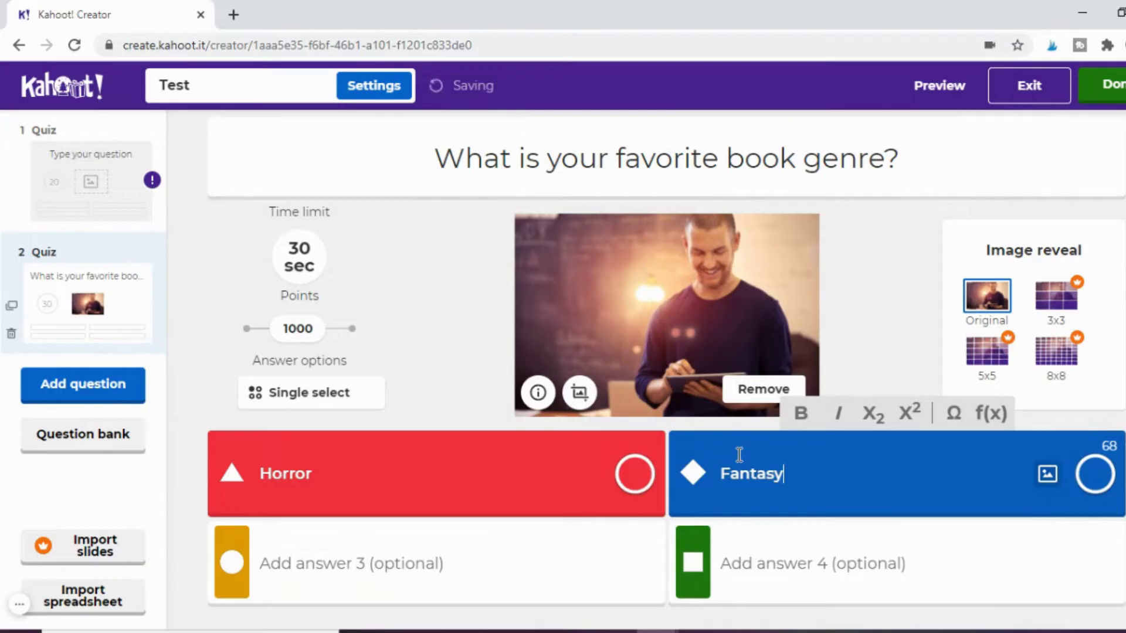
left_click(485, 544)
type("Drama")
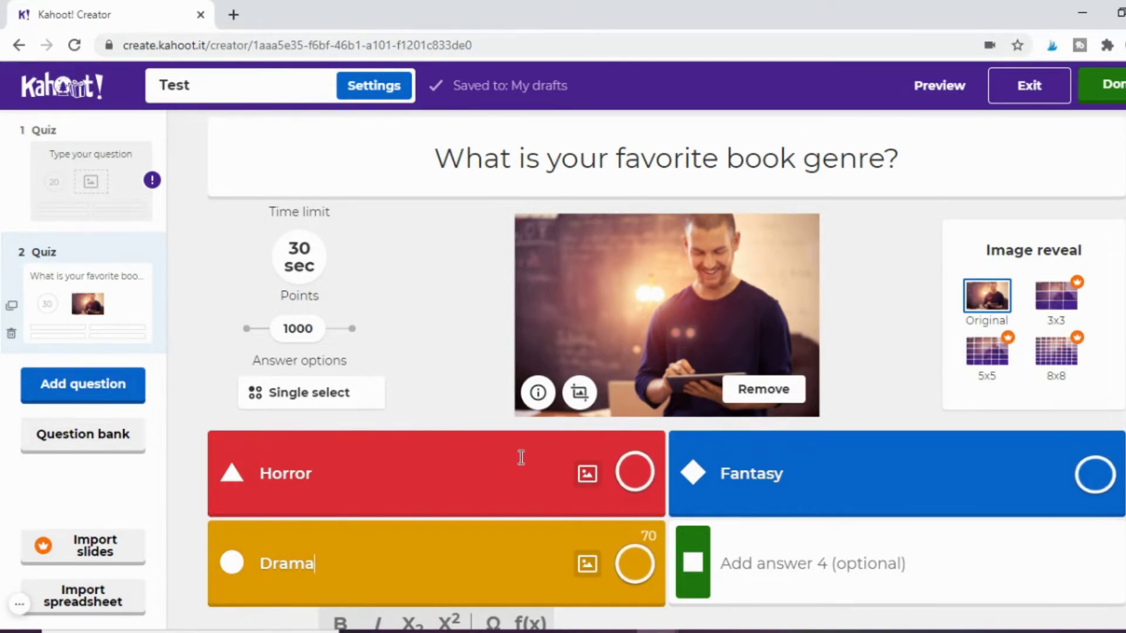
Mark the Horror, Fantasy and Drama answers all as correct.
left_click(637, 478)
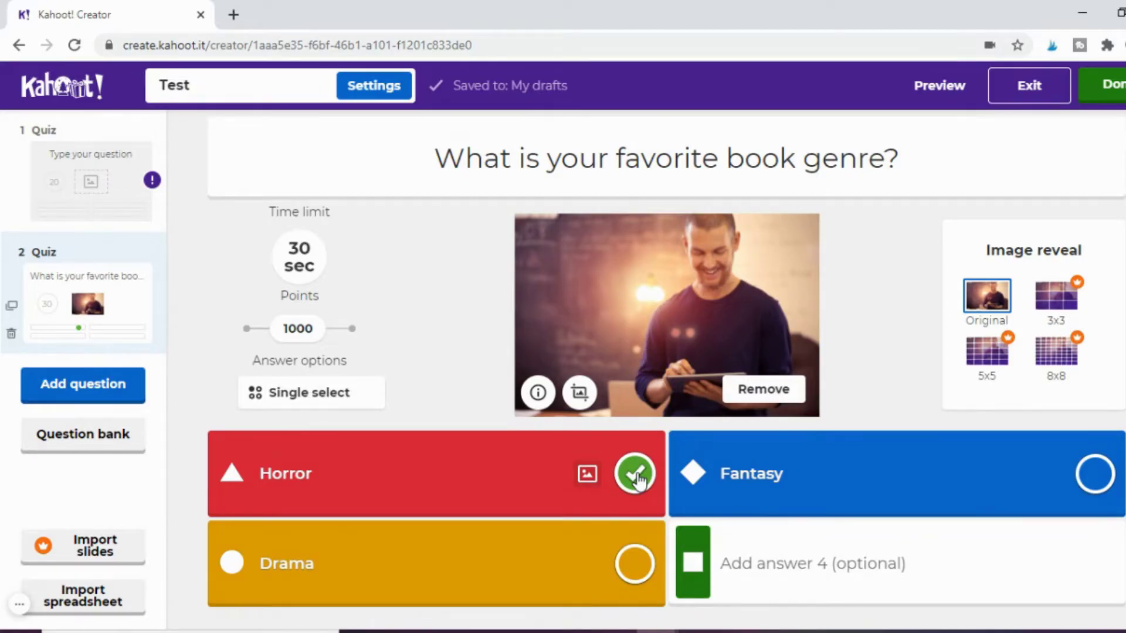
scroll(638, 481, "down", 1)
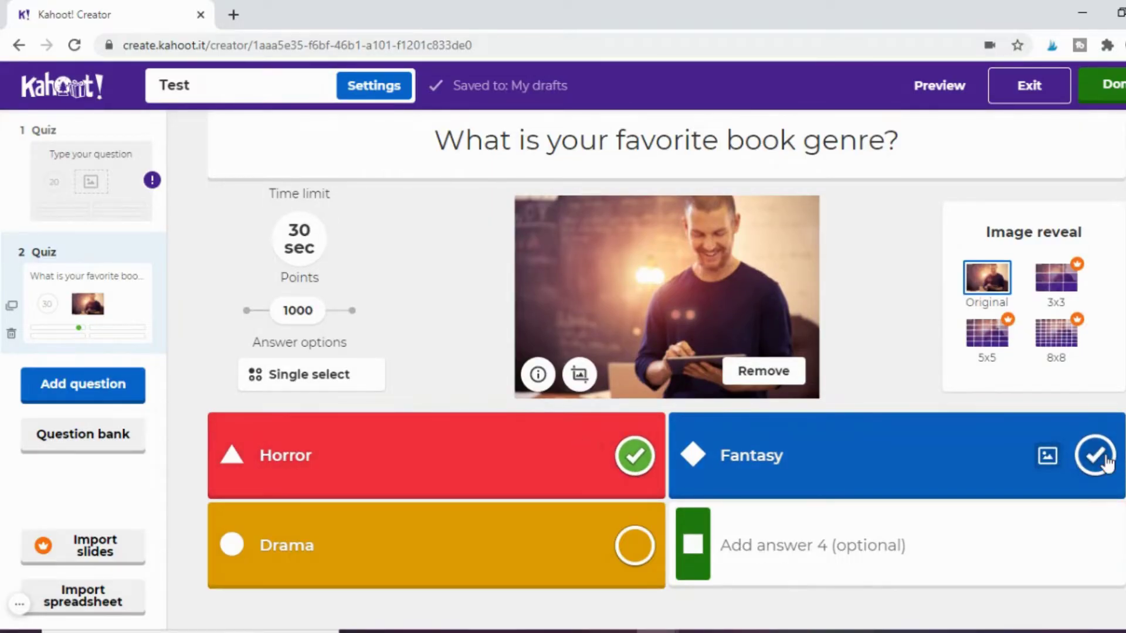
left_click(1105, 462)
left_click(636, 463)
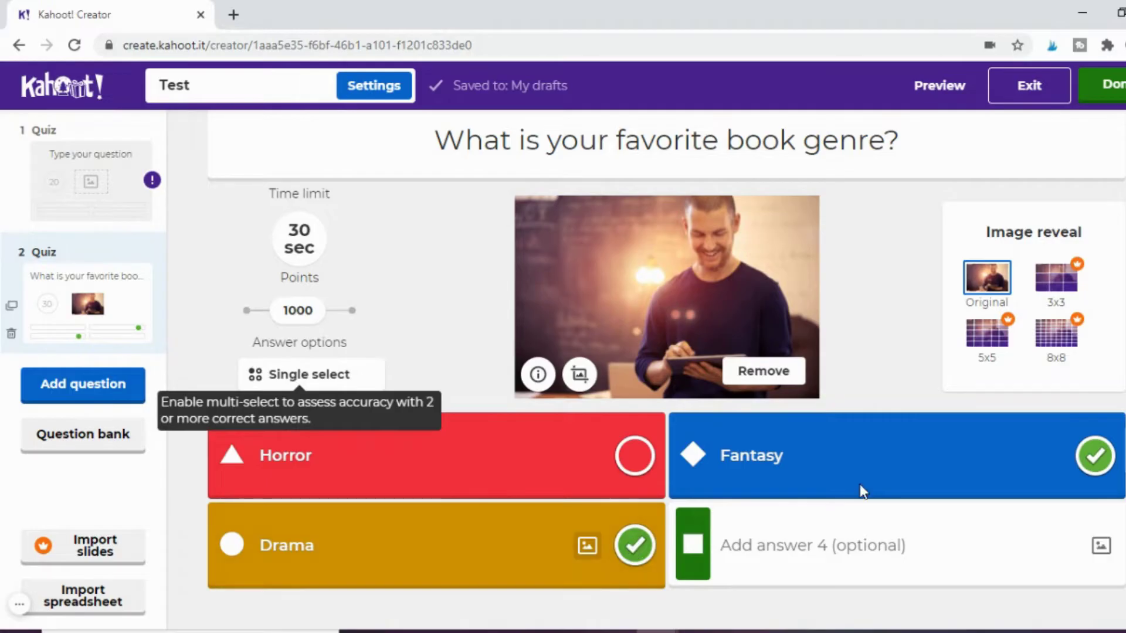
left_click(637, 547)
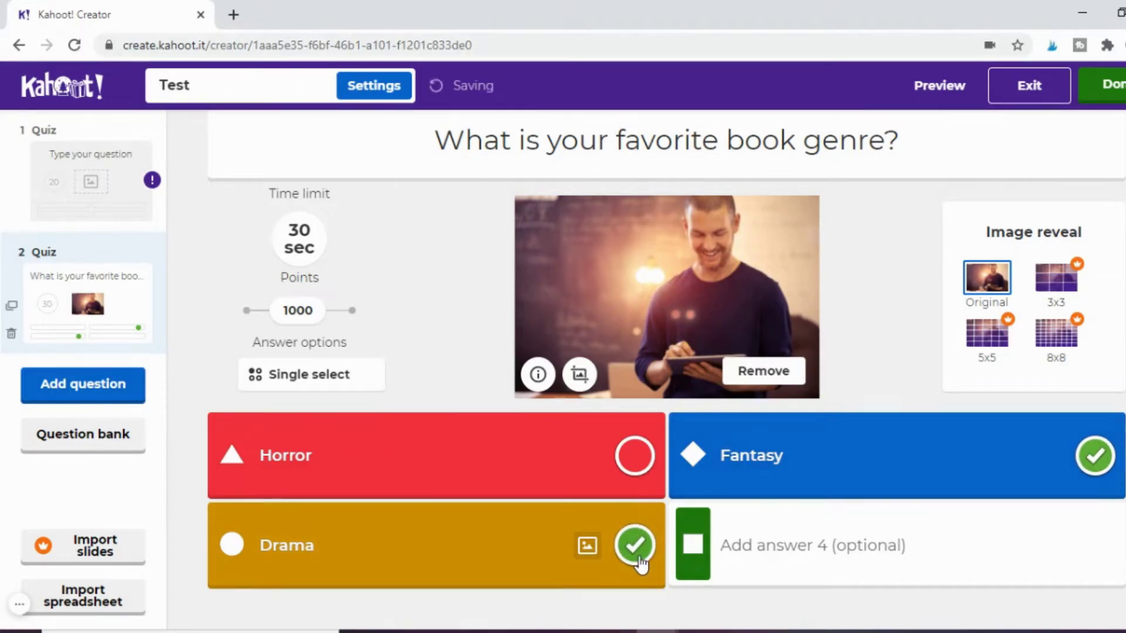
left_click(636, 456)
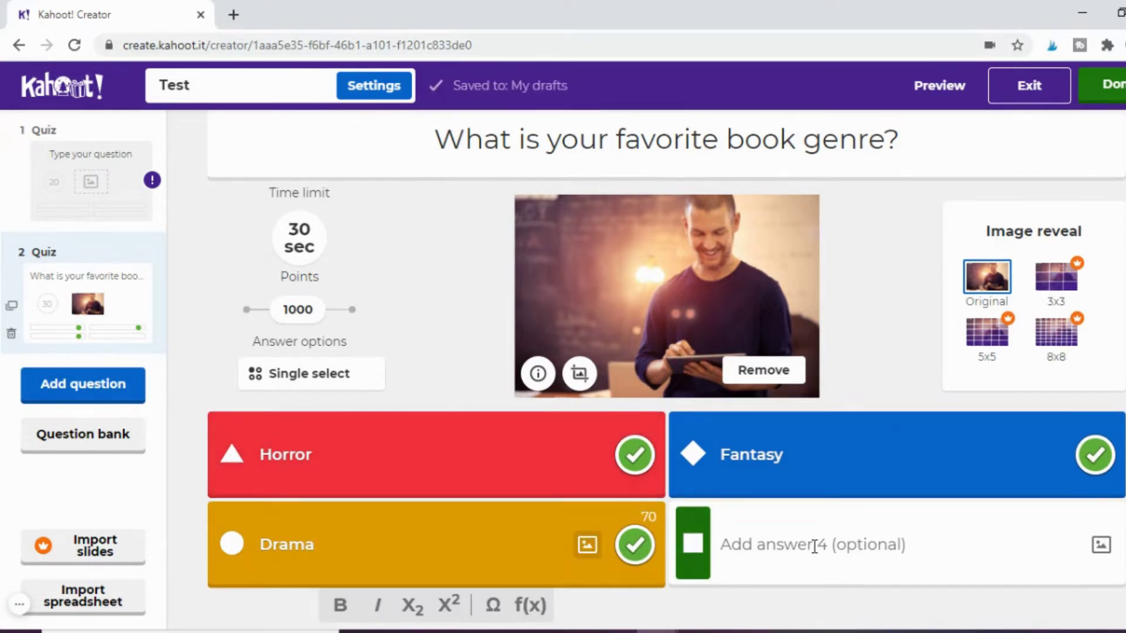
left_click(815, 544)
type("t")
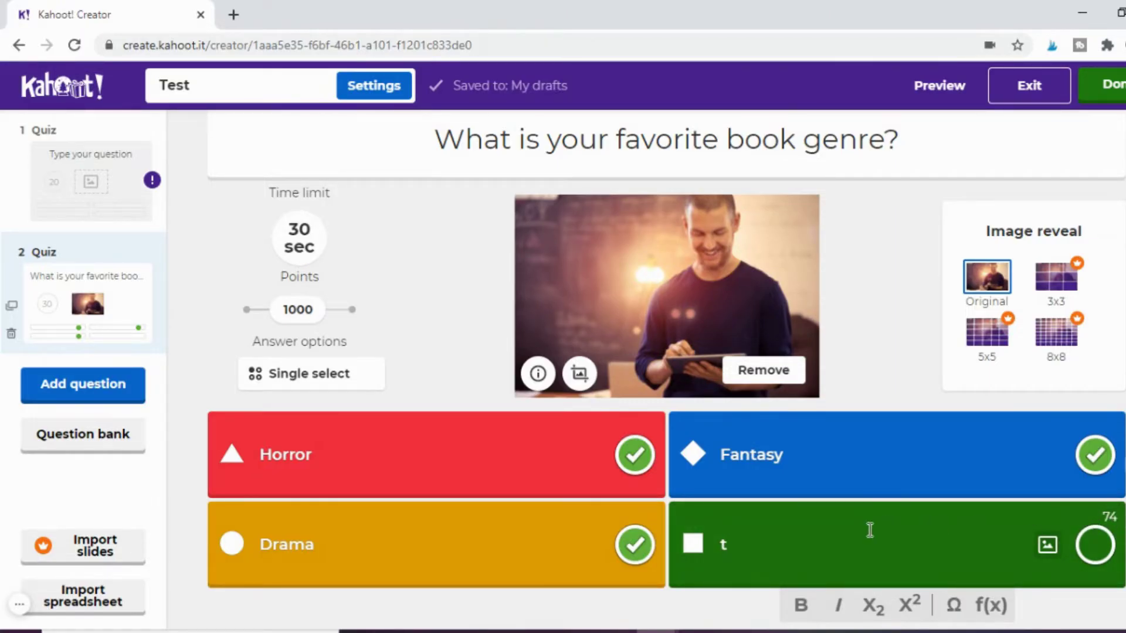
key("BackSpace")
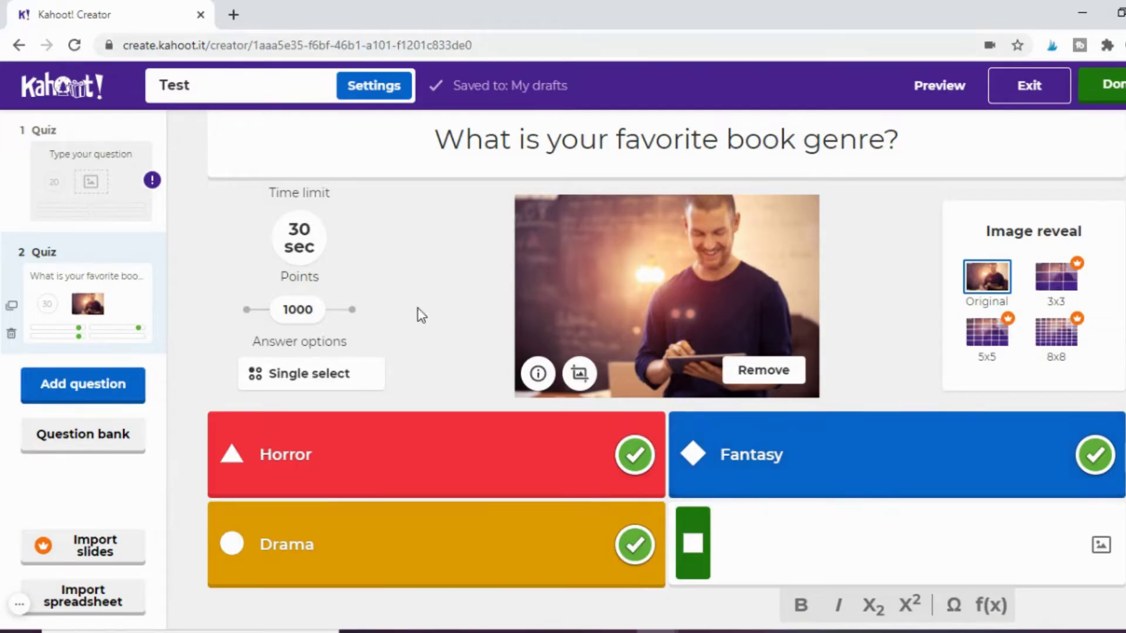
Move the book genre question ahead of the blank quiz question so it comes first.
left_click(63, 200)
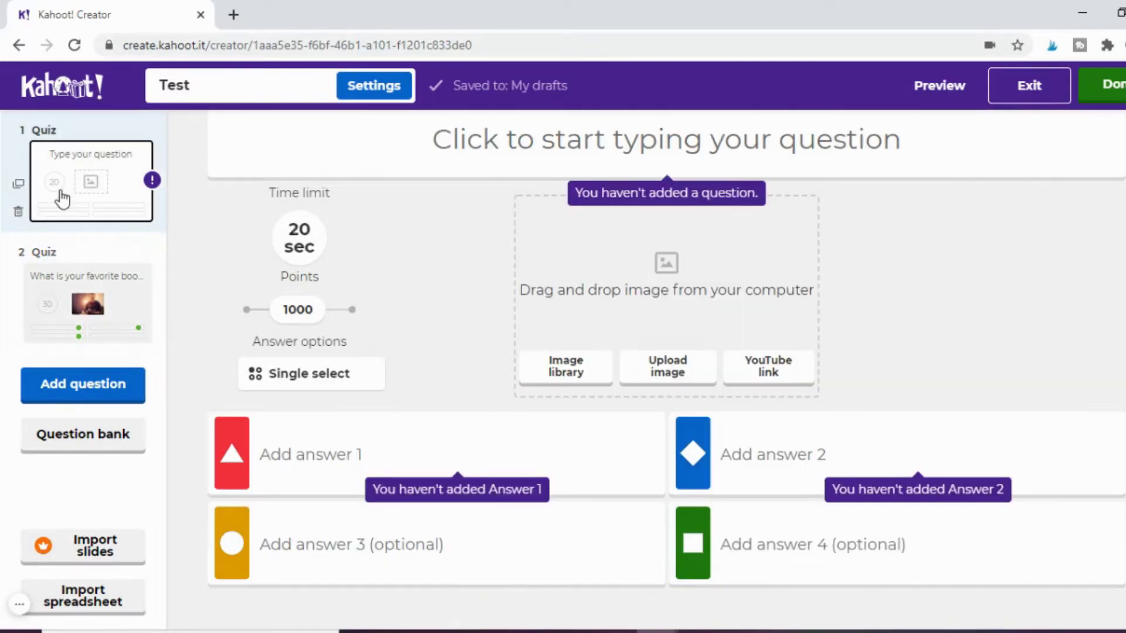
left_click(44, 317)
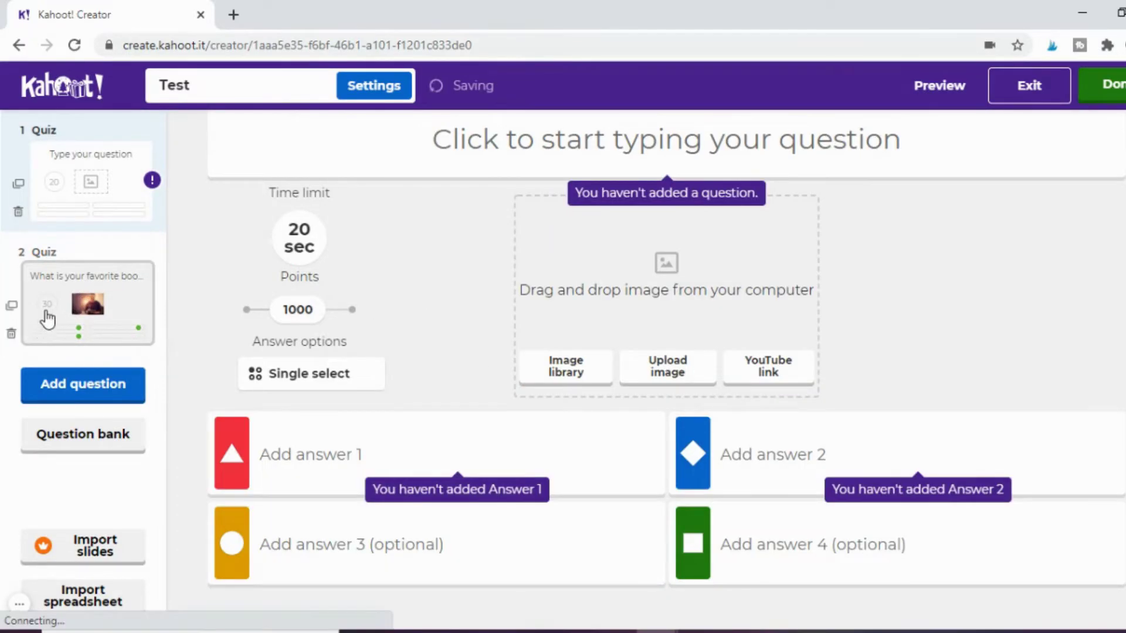
left_click_drag(54, 252, 88, 200)
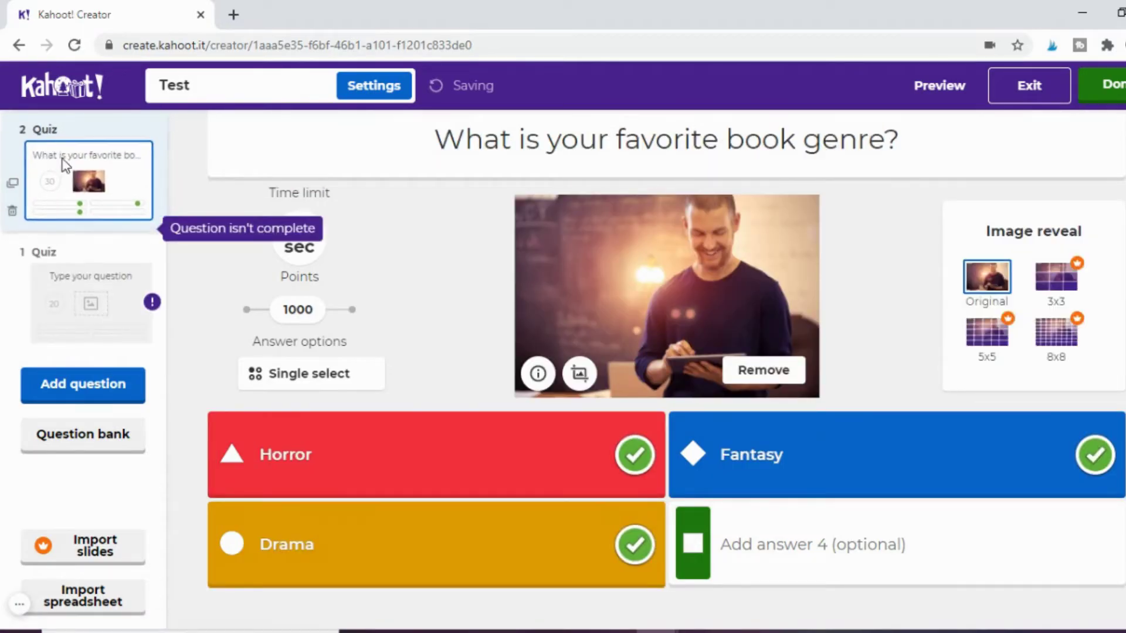
Set the blank second question's time limit to 90 seconds and its points to 2000.
left_click(91, 296)
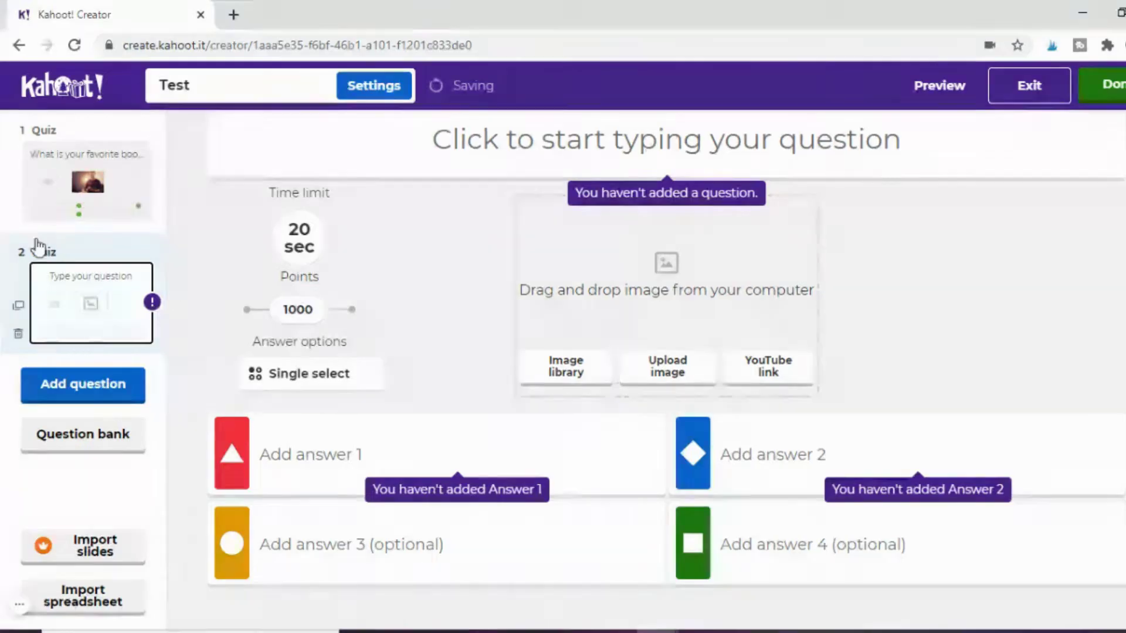
left_click(299, 238)
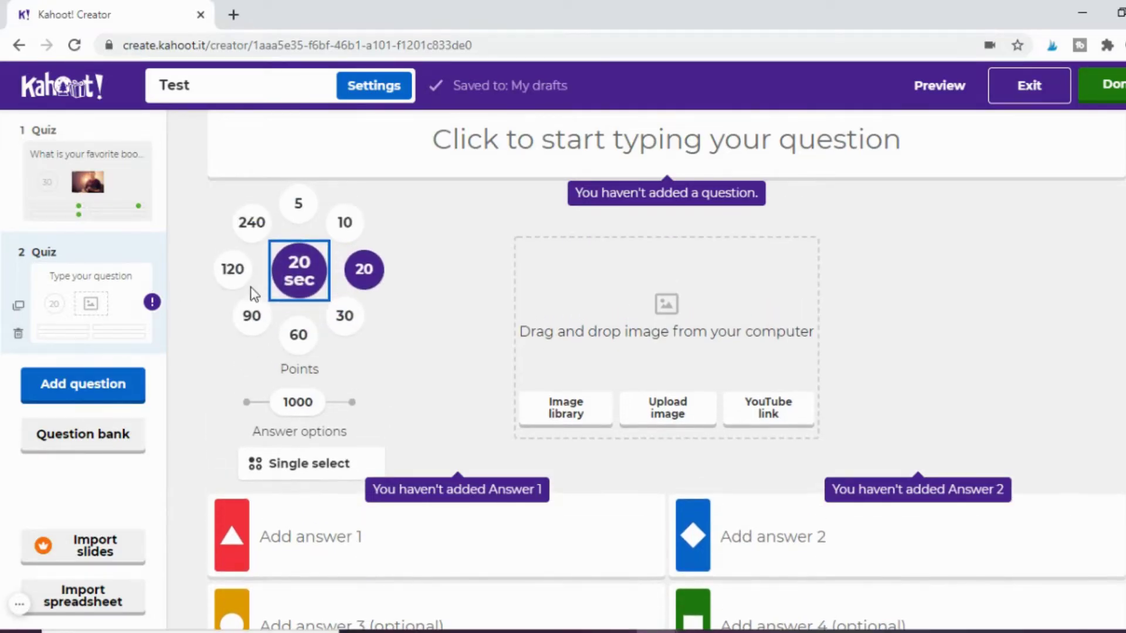
left_click(252, 317)
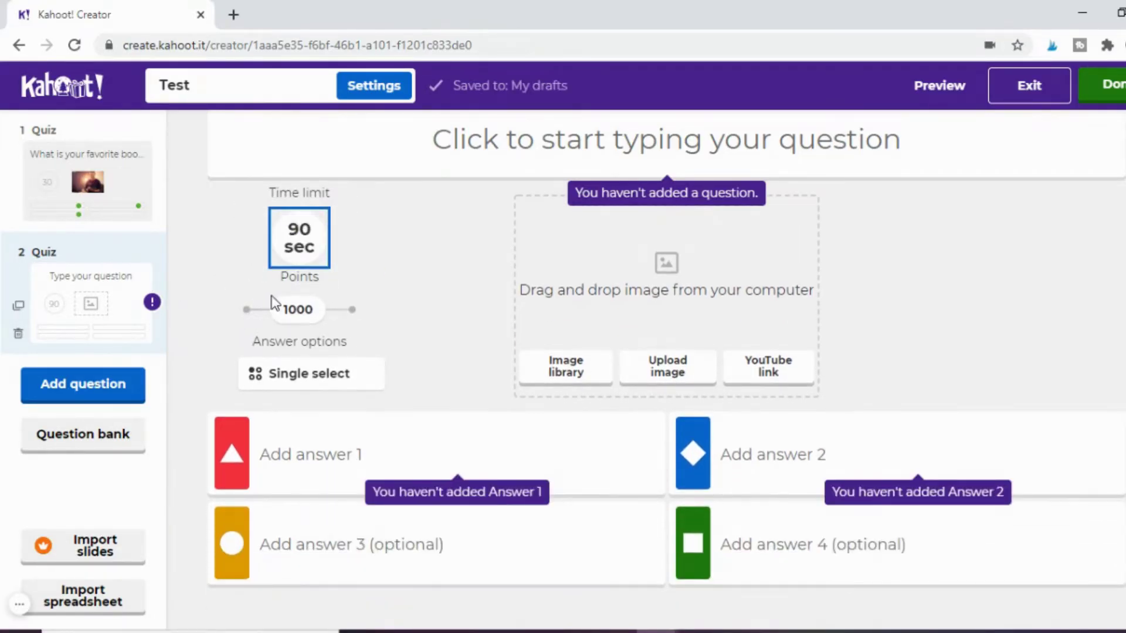
left_click_drag(291, 305, 352, 309)
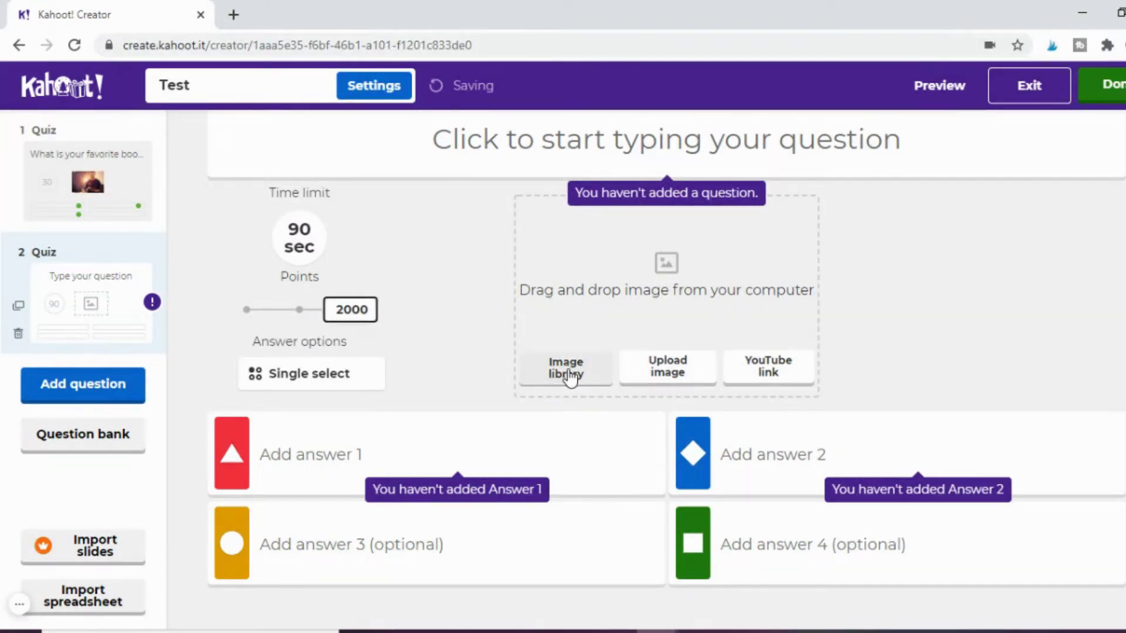
left_click(677, 380)
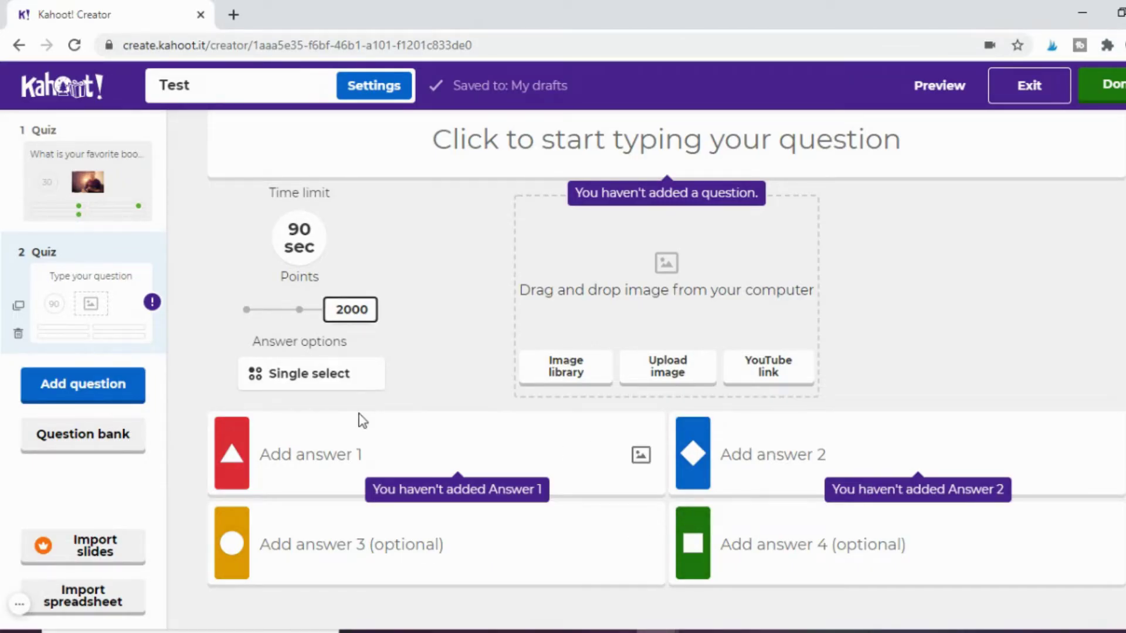
Add another Quiz question and a True or false question to the end of the kahoot.
left_click(72, 385)
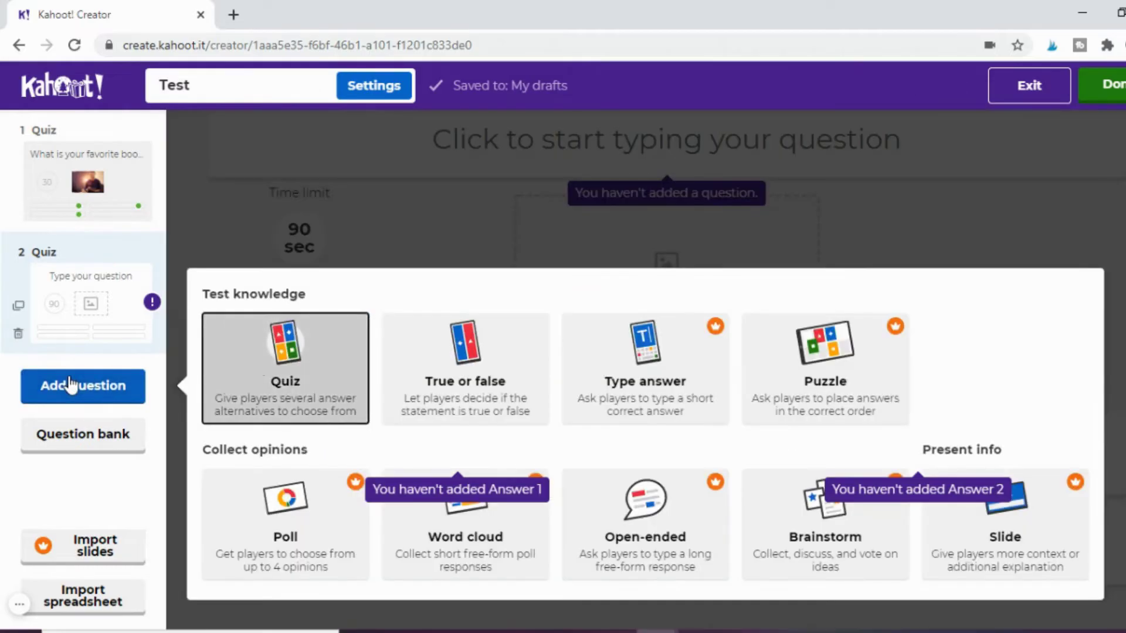
left_click(315, 363)
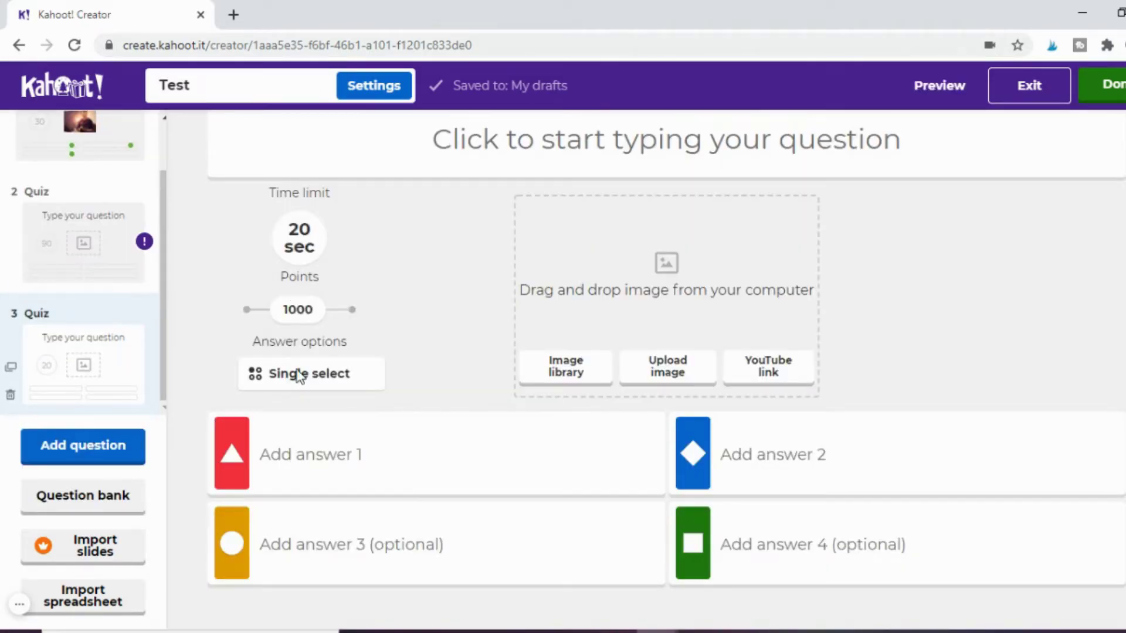
left_click(75, 448)
left_click(486, 394)
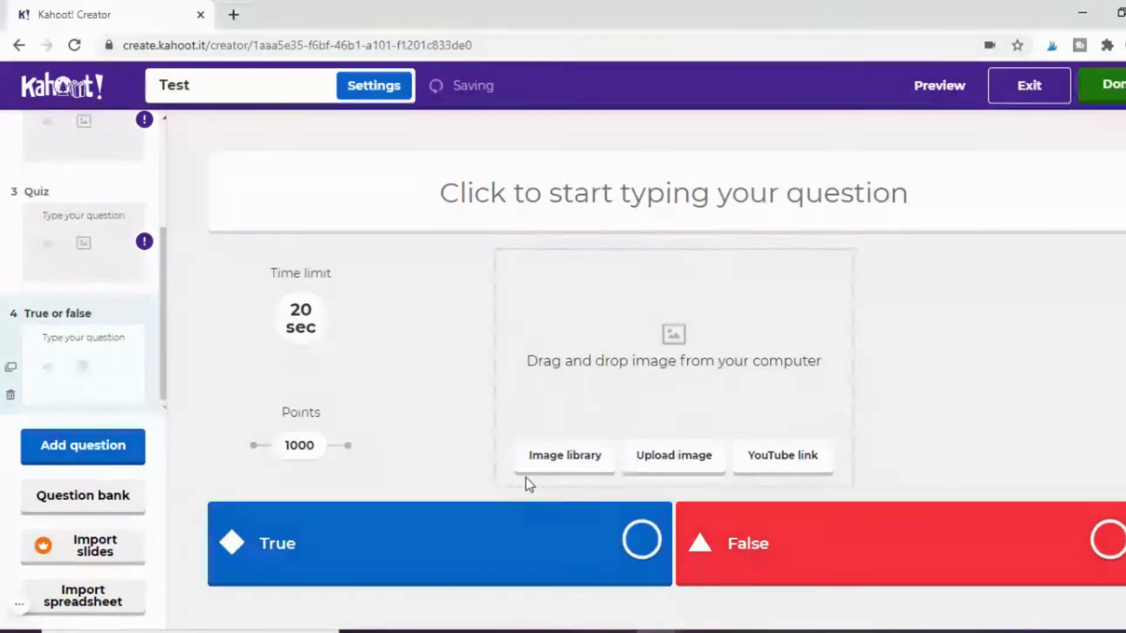
left_click(666, 182)
left_click(487, 528)
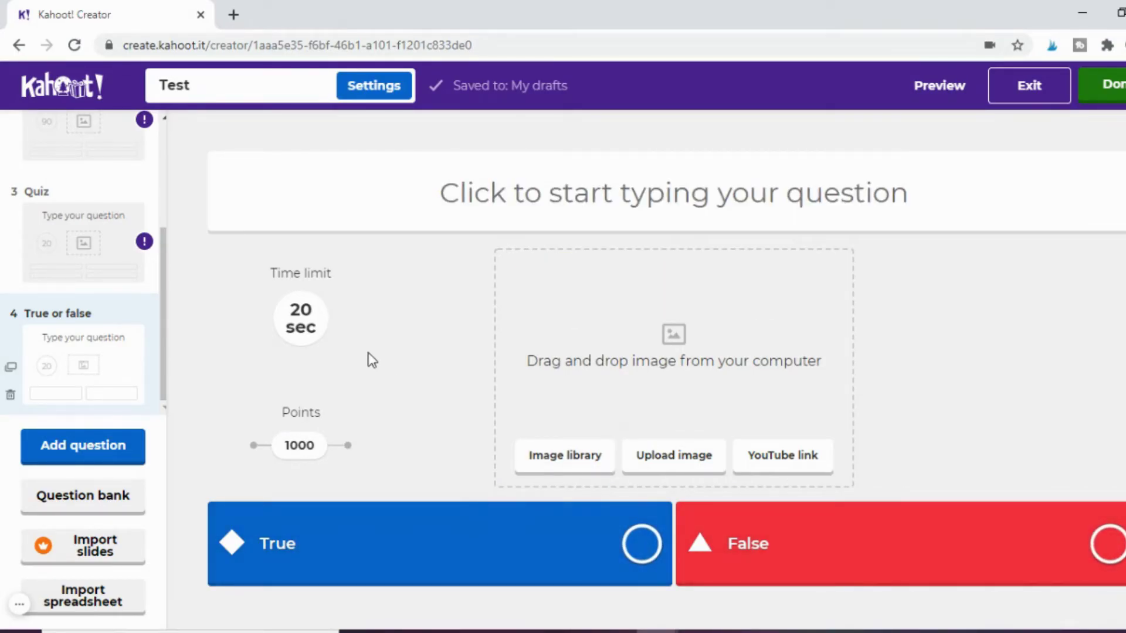
scroll(130, 244, "up", 5)
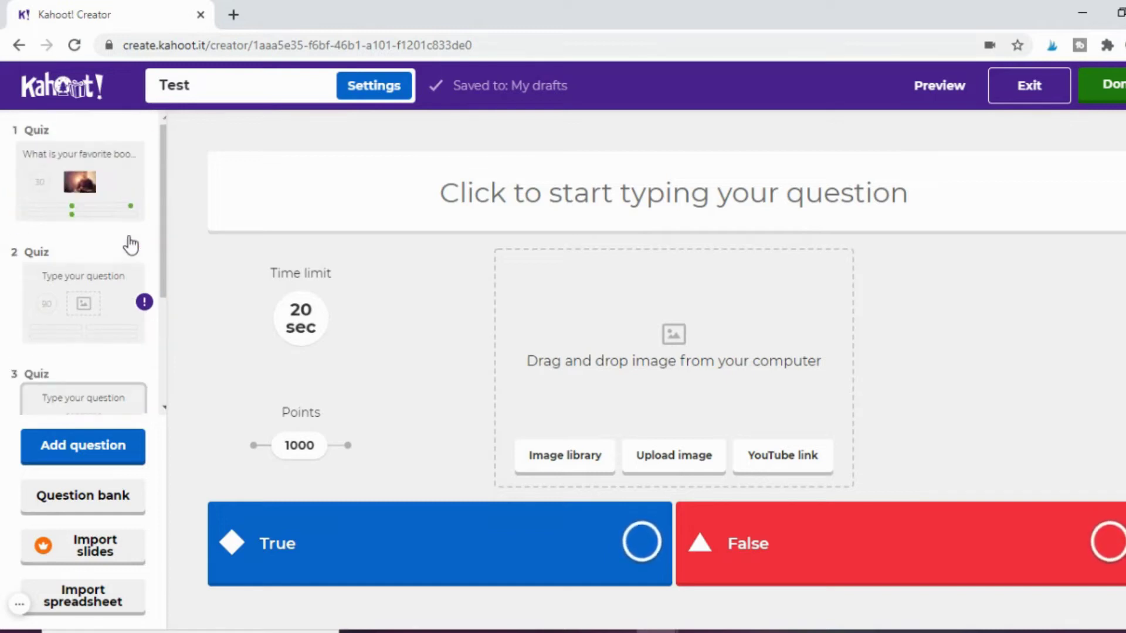
scroll(83, 318, "down", 5)
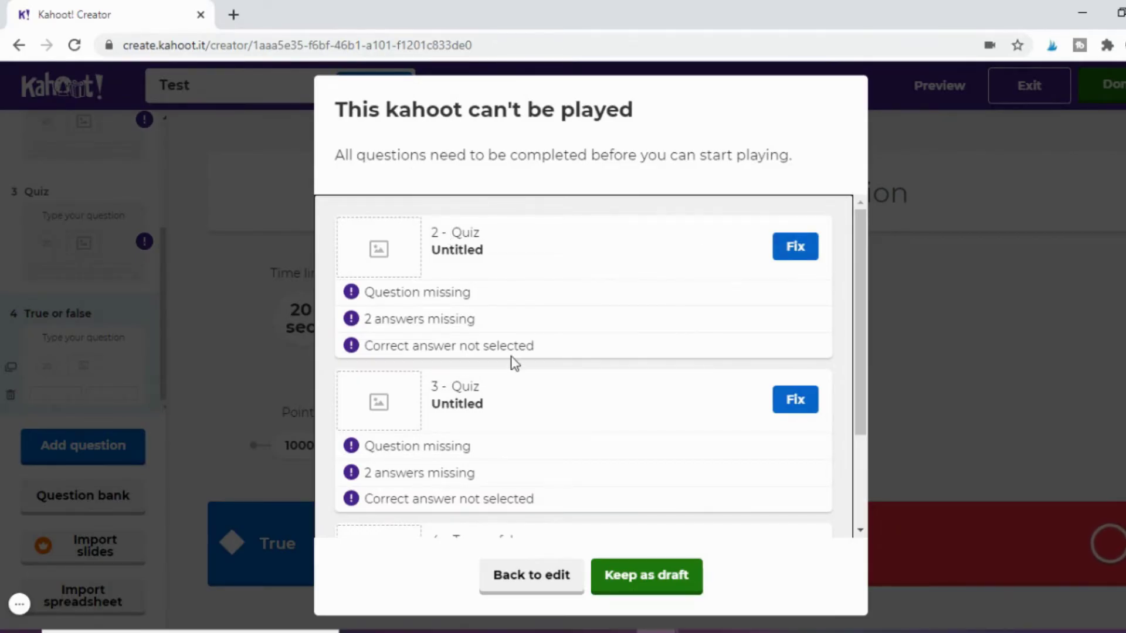
Review the list of incomplete questions that keep the kahoot from being played, and return to editing.
scroll(523, 385, "down", 2)
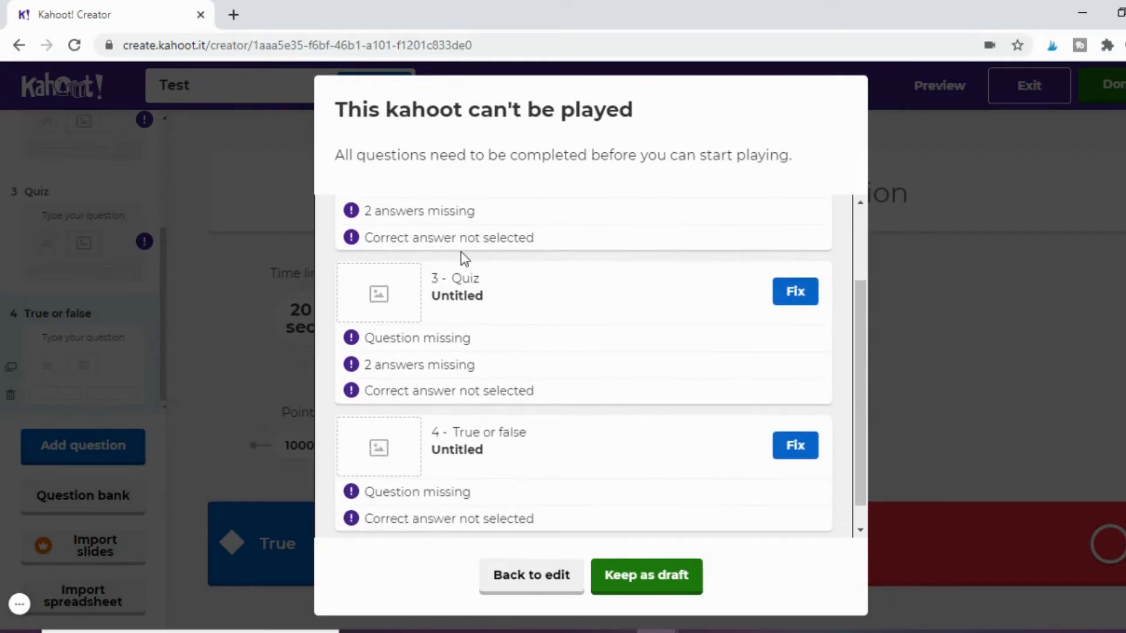
scroll(460, 254, "down", 1)
scroll(462, 256, "up", 3)
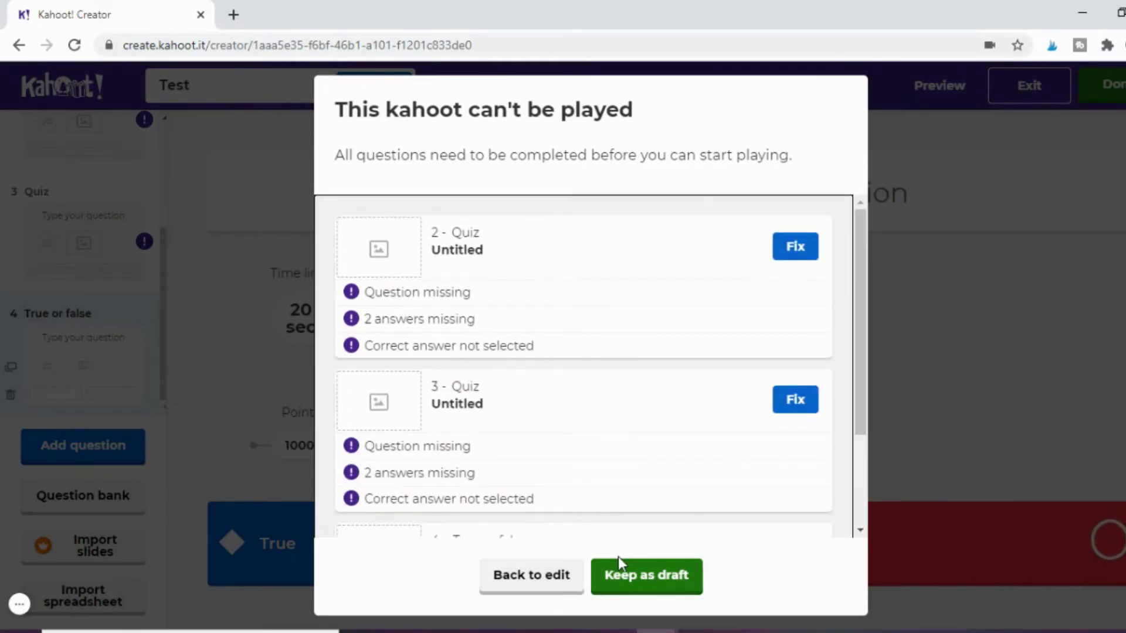
left_click(555, 586)
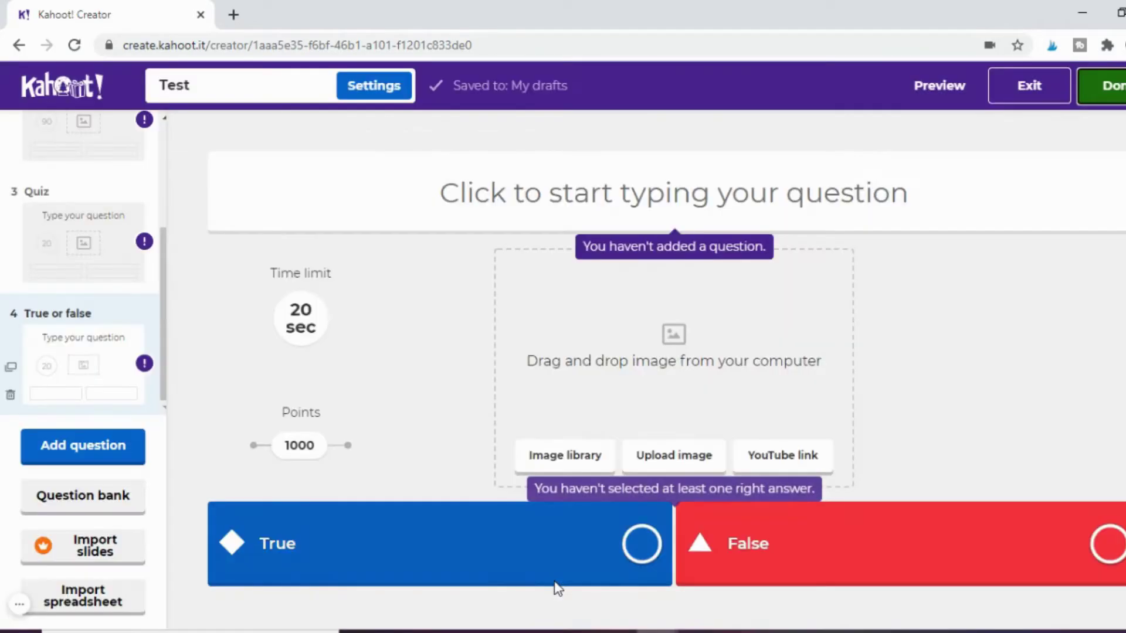
Delete the blank True or false question at the end of the kahoot.
left_click(12, 397)
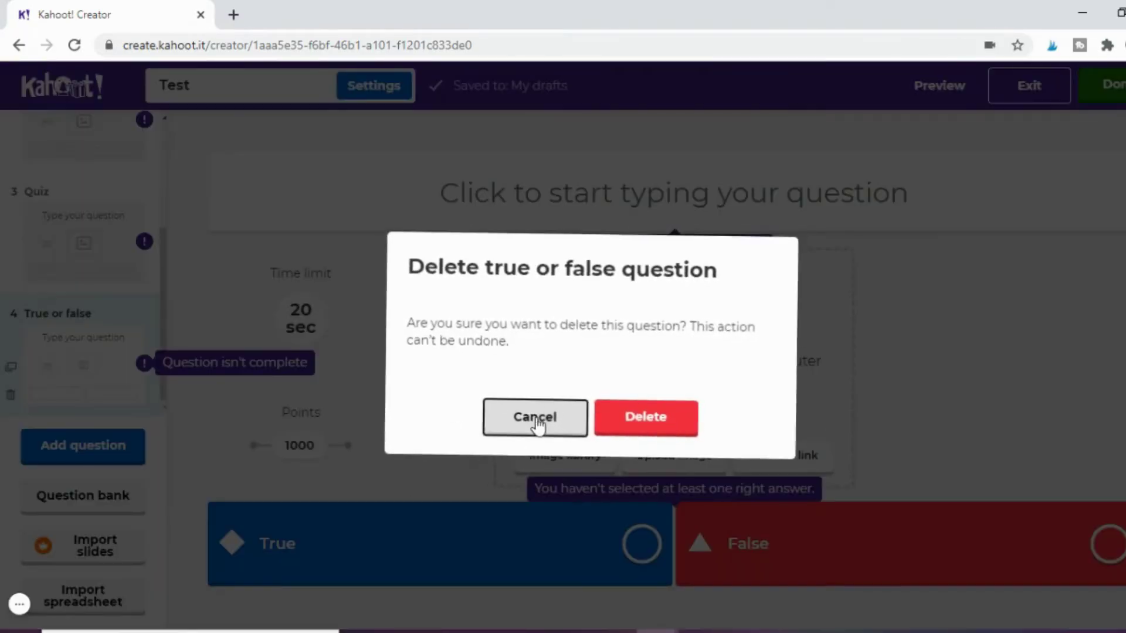
left_click(623, 424)
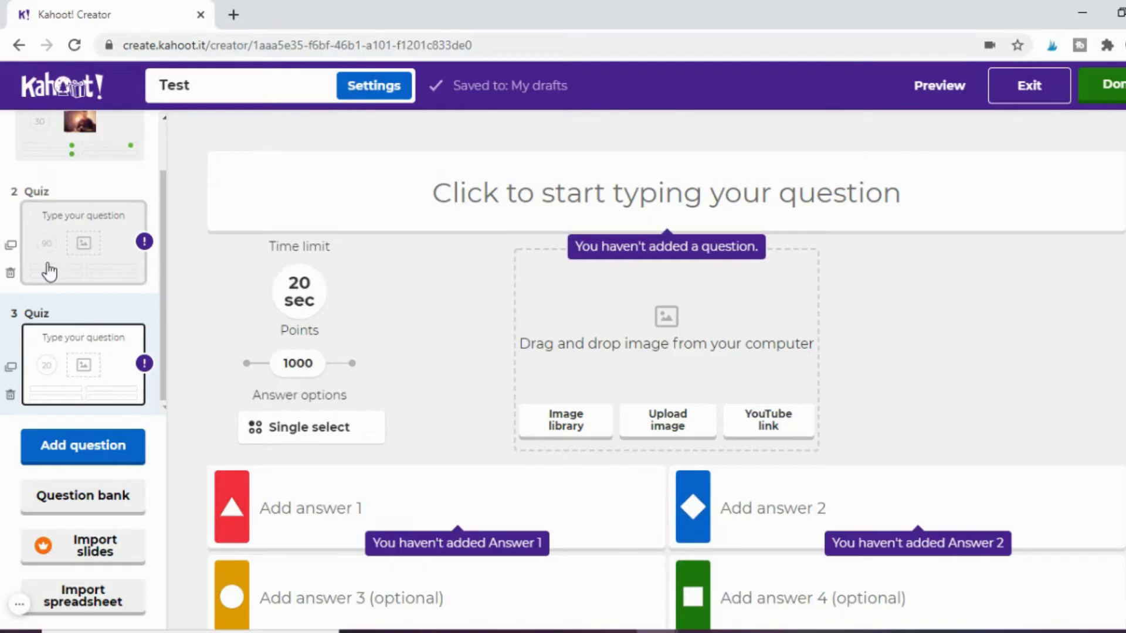
scroll(49, 271, "up", 1)
left_click(11, 298)
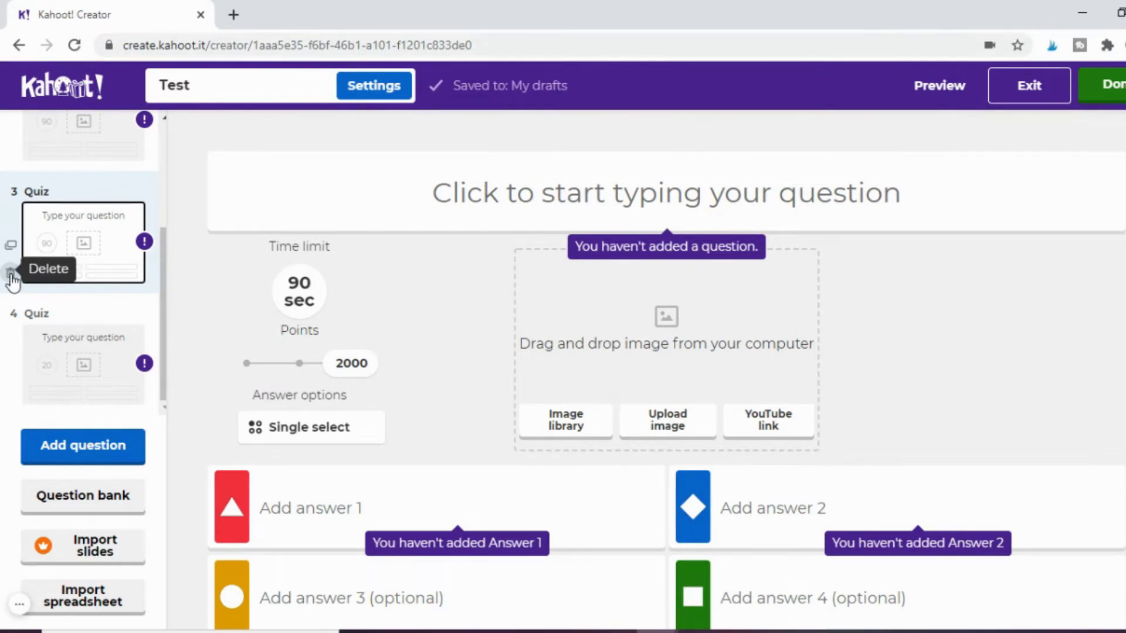
left_click(11, 273)
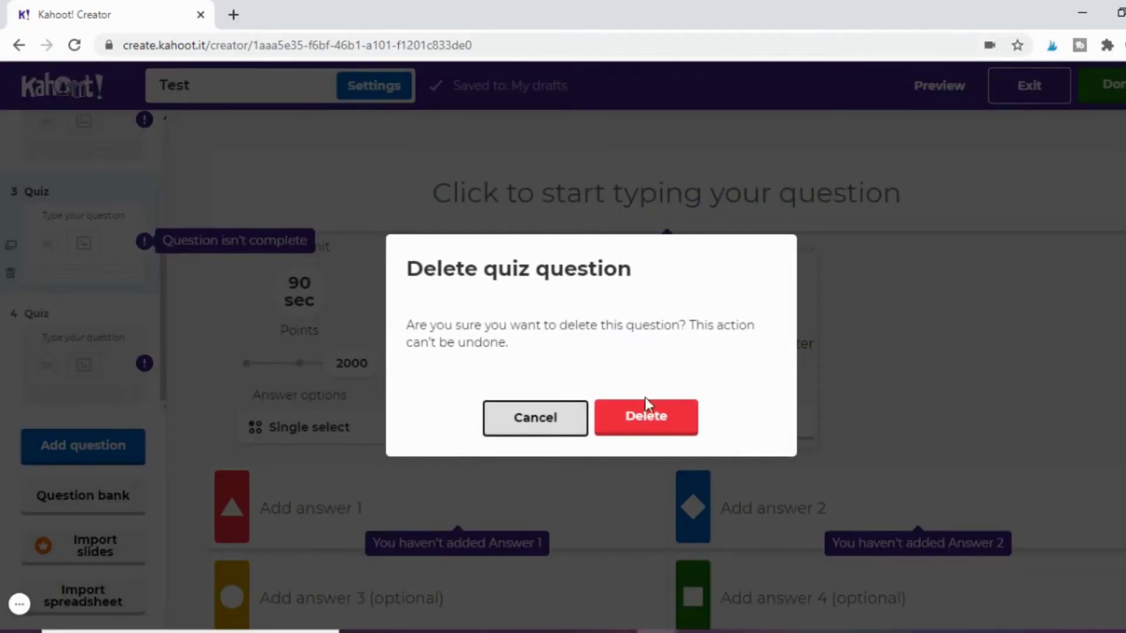
left_click(618, 417)
Delete the two remaining blank quiz questions, keeping only the book genre question.
left_click(10, 394)
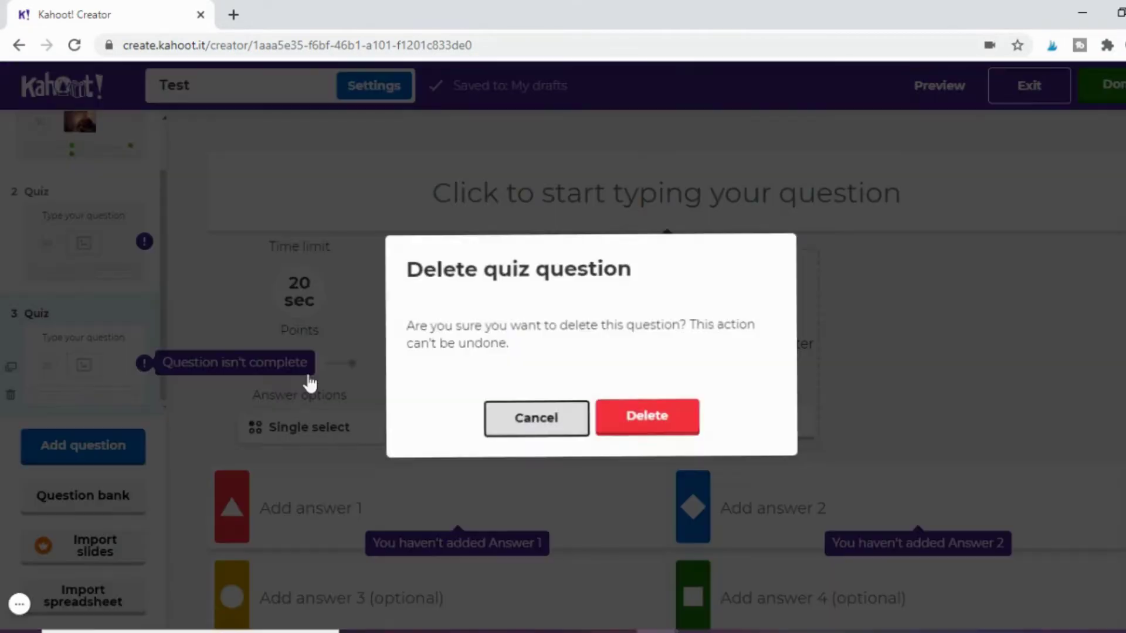
left_click(668, 418)
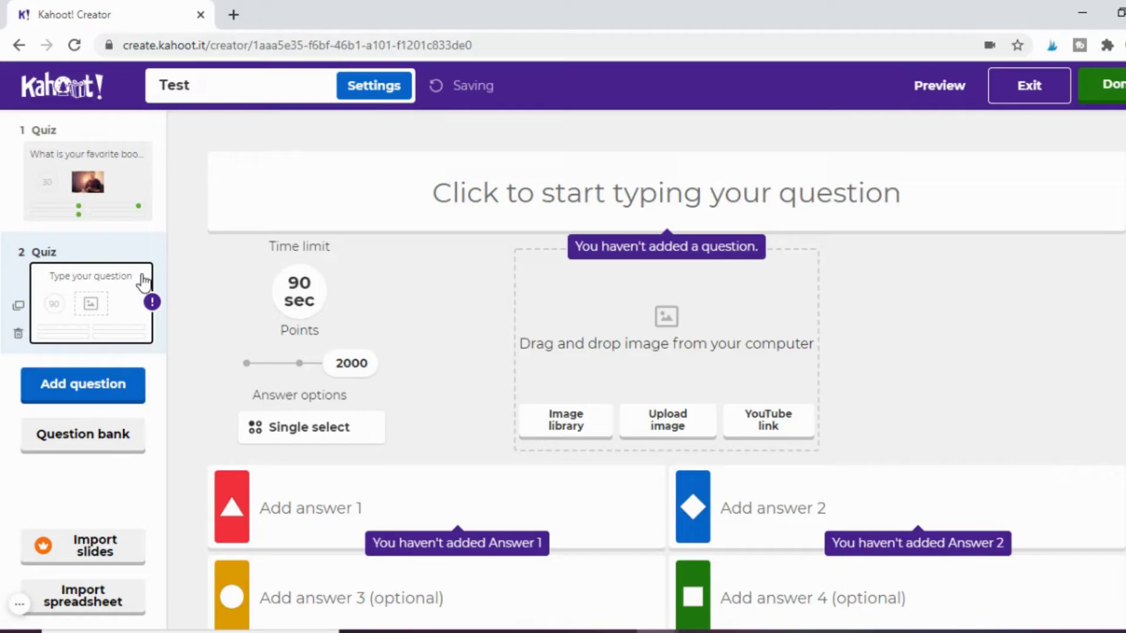
left_click(18, 333)
left_click(657, 429)
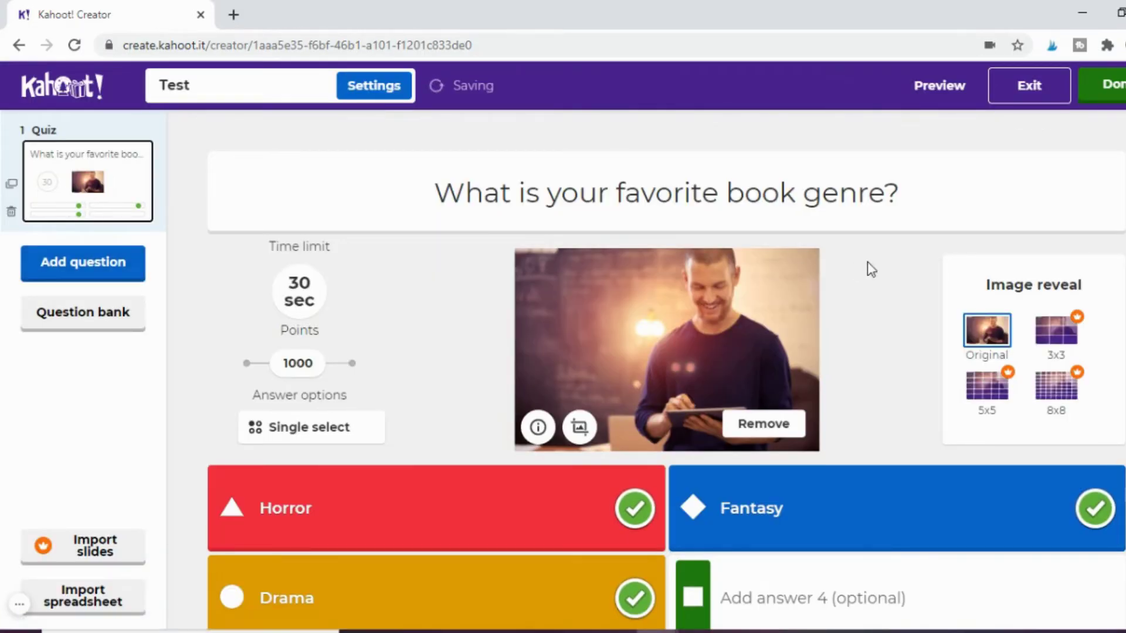
Finish the kahoot, checking the dialog for sharing it with others before going to the list of own kahoots.
left_click(1110, 85)
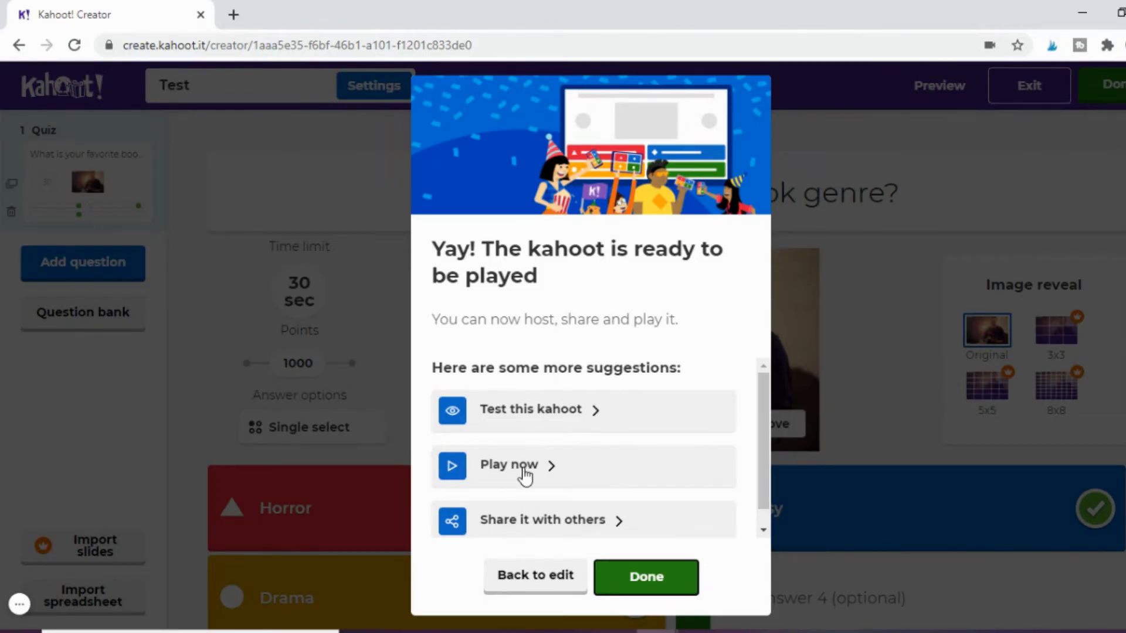
left_click(543, 524)
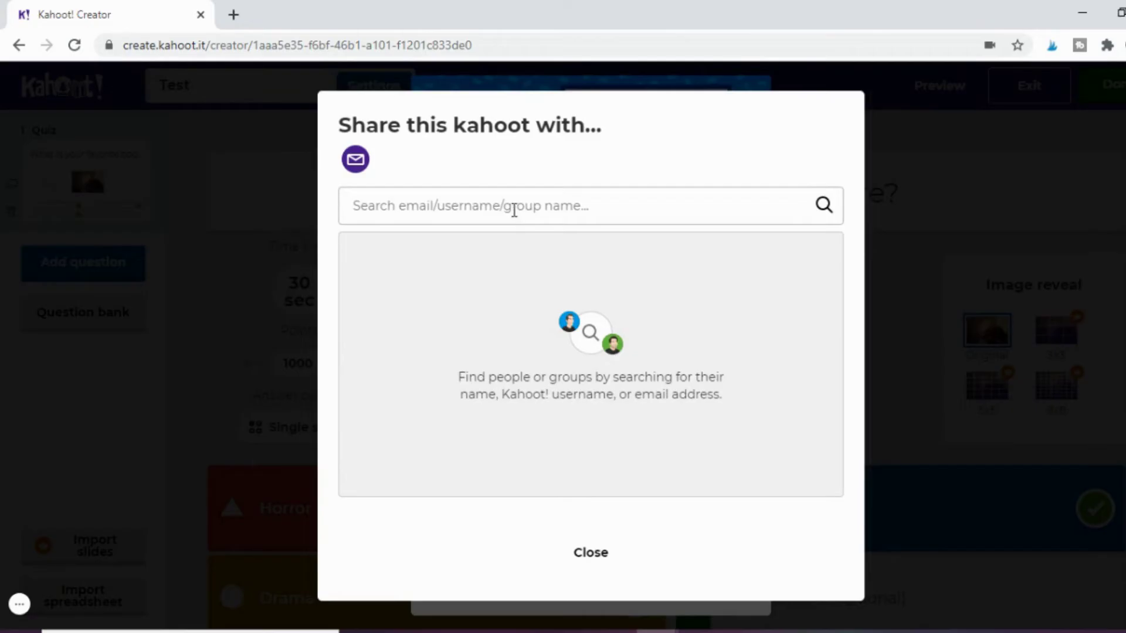
left_click(591, 553)
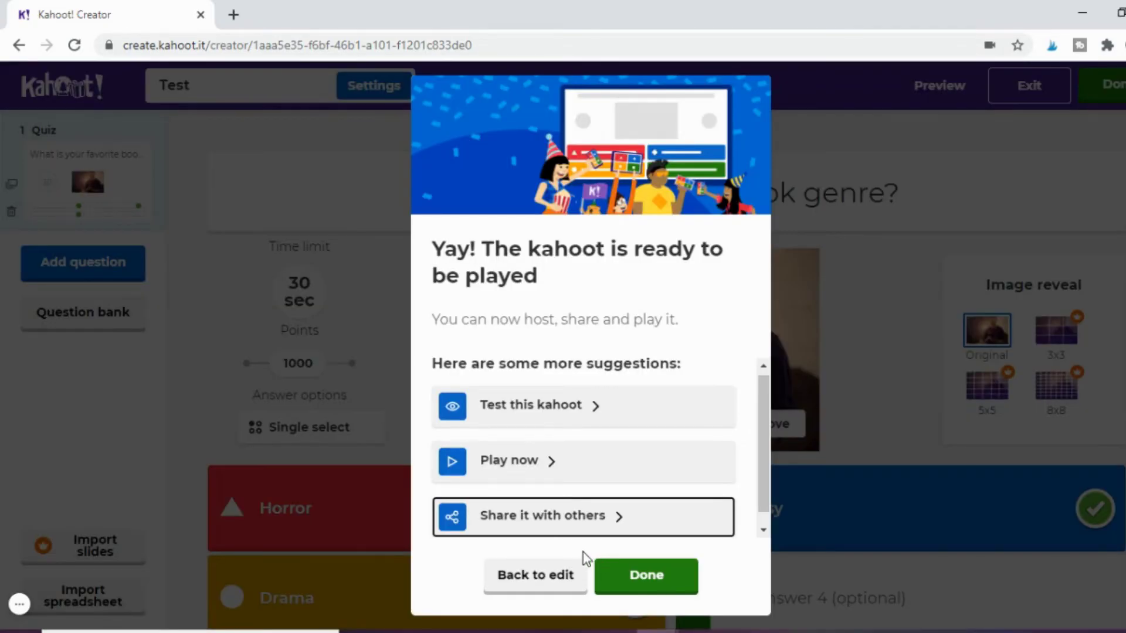
left_click(663, 578)
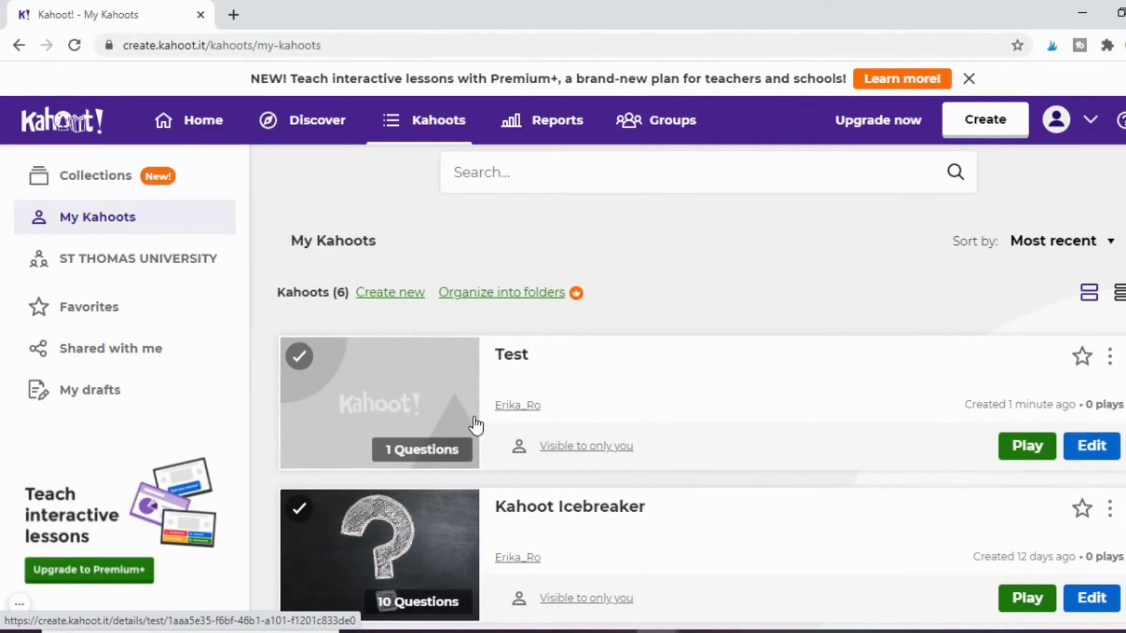
Choose to play the Test kahoot as a live Teach game.
left_click(1030, 450)
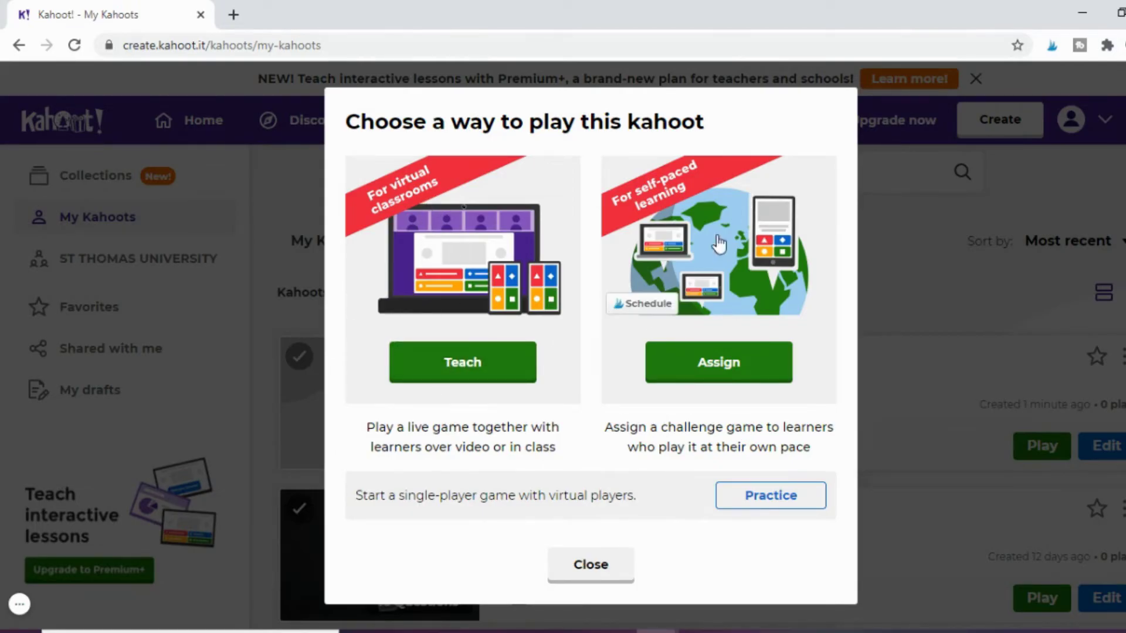
mouse_move(668, 206)
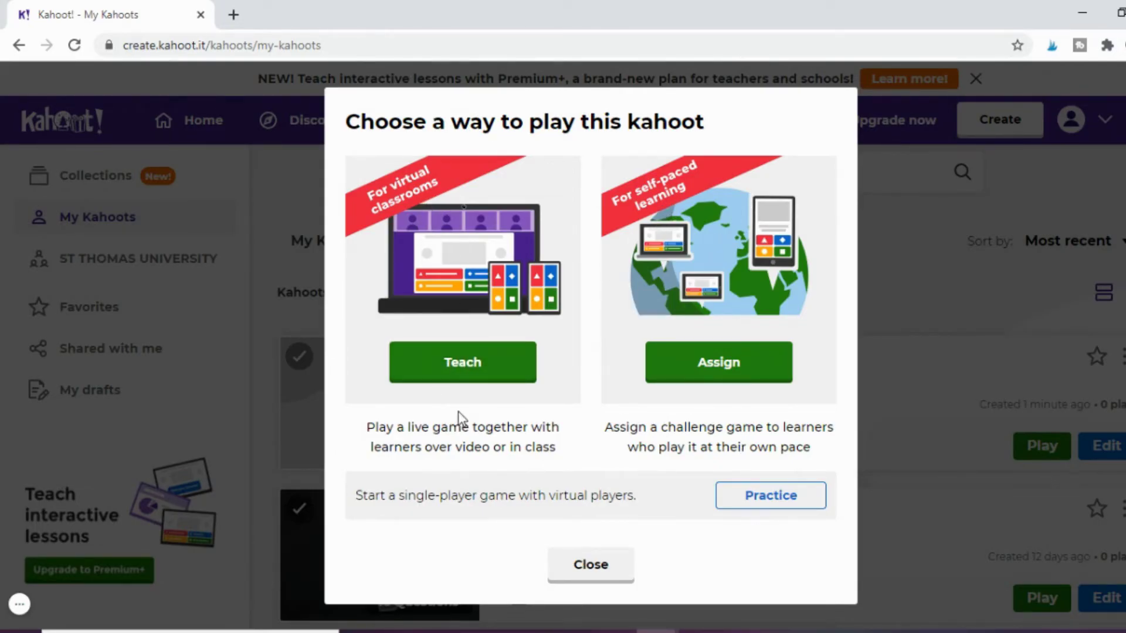
left_click(453, 369)
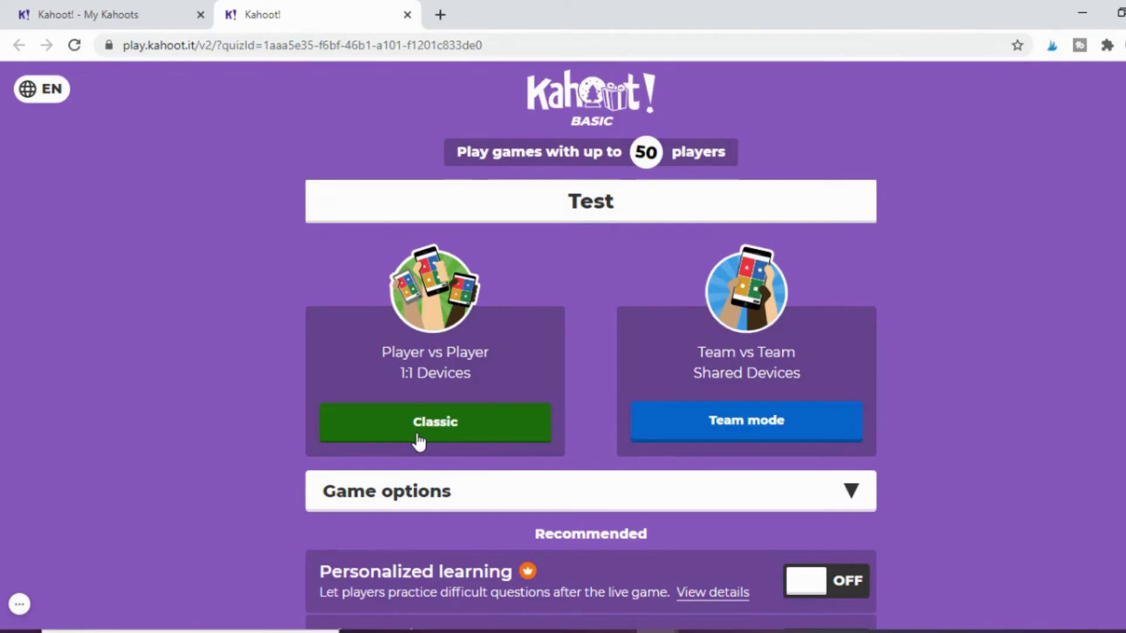
Look through the game options and launch the game in Classic player versus player mode.
scroll(418, 441, "down", 2)
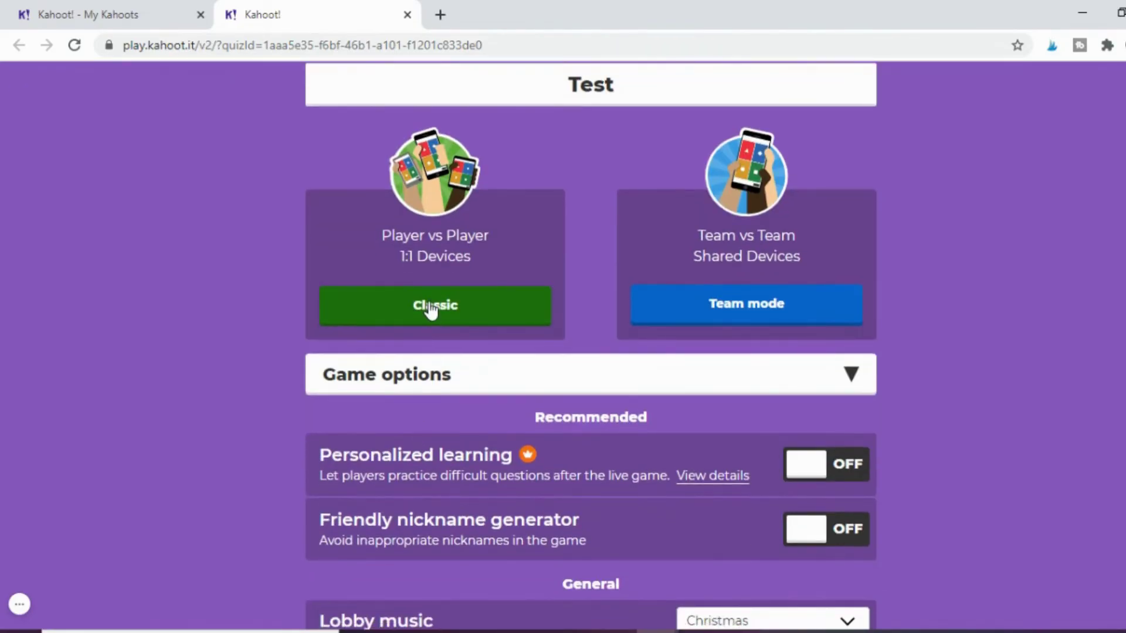
scroll(432, 309, "down", 1)
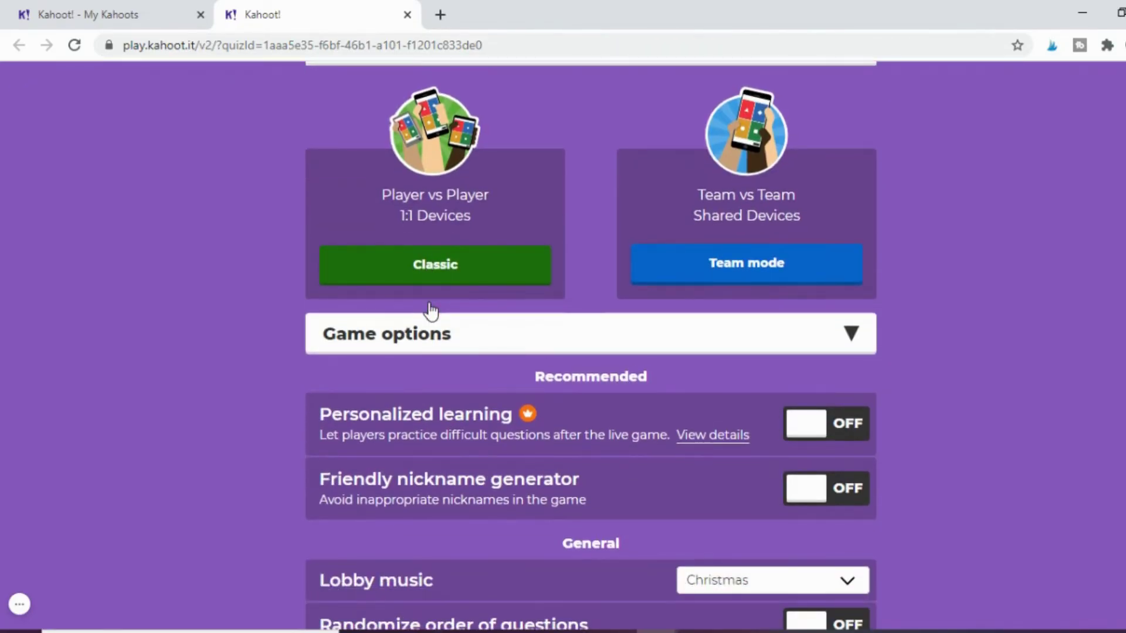
scroll(431, 310, "down", 3)
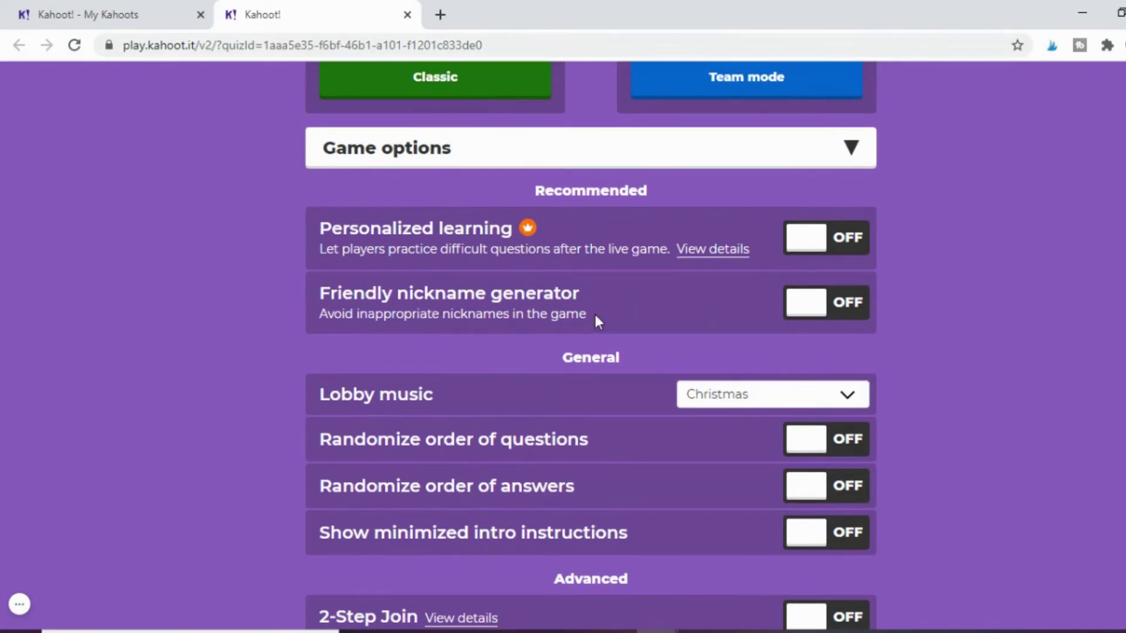
scroll(575, 322, "down", 2)
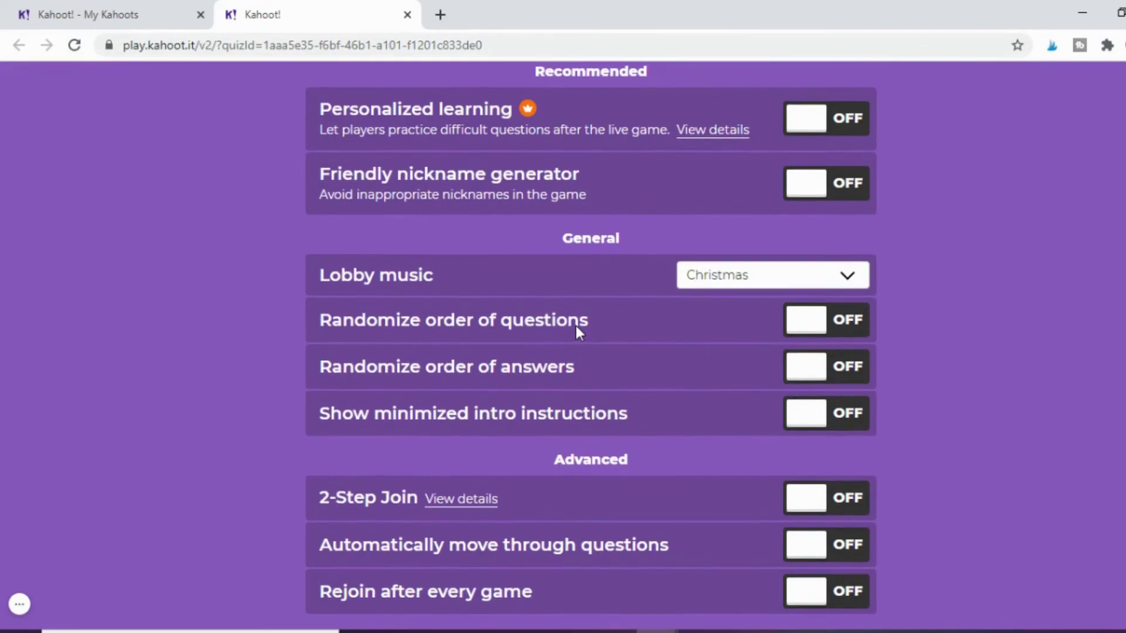
scroll(575, 323, "up", 7)
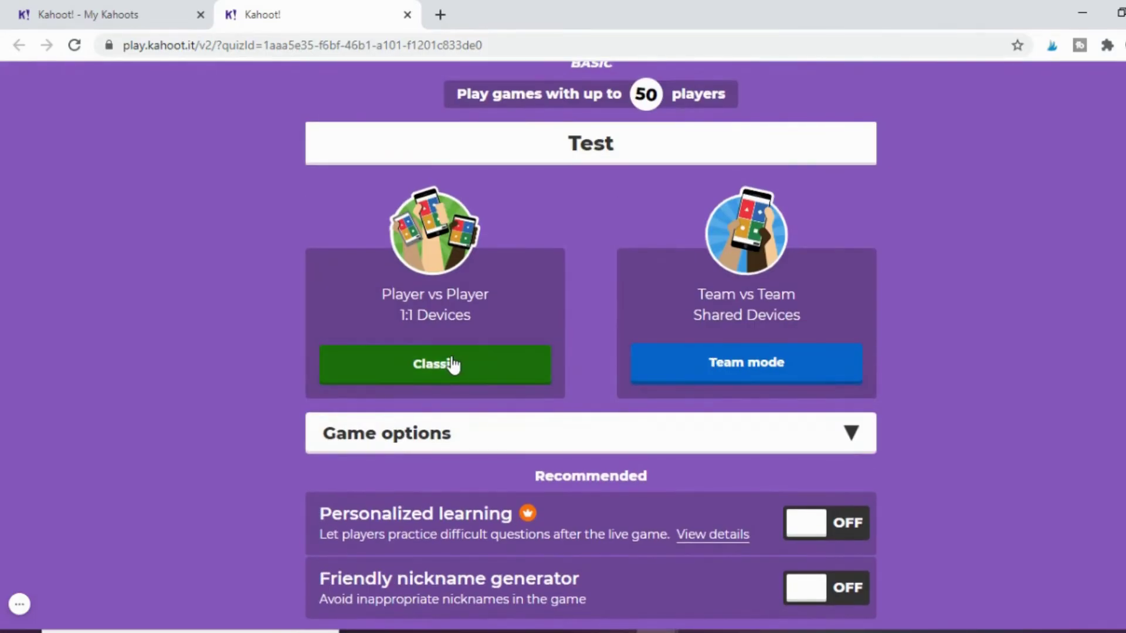
left_click(452, 363)
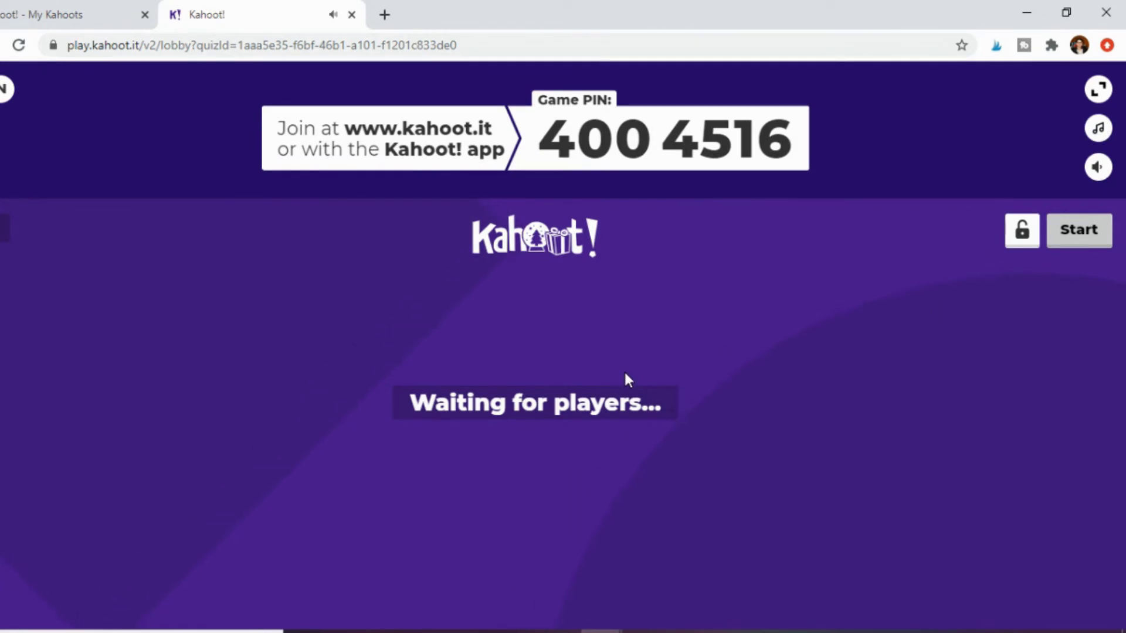
Go back to the My Kahoots page, open the reports, and look through the list of past games and challenges.
left_click(69, 17)
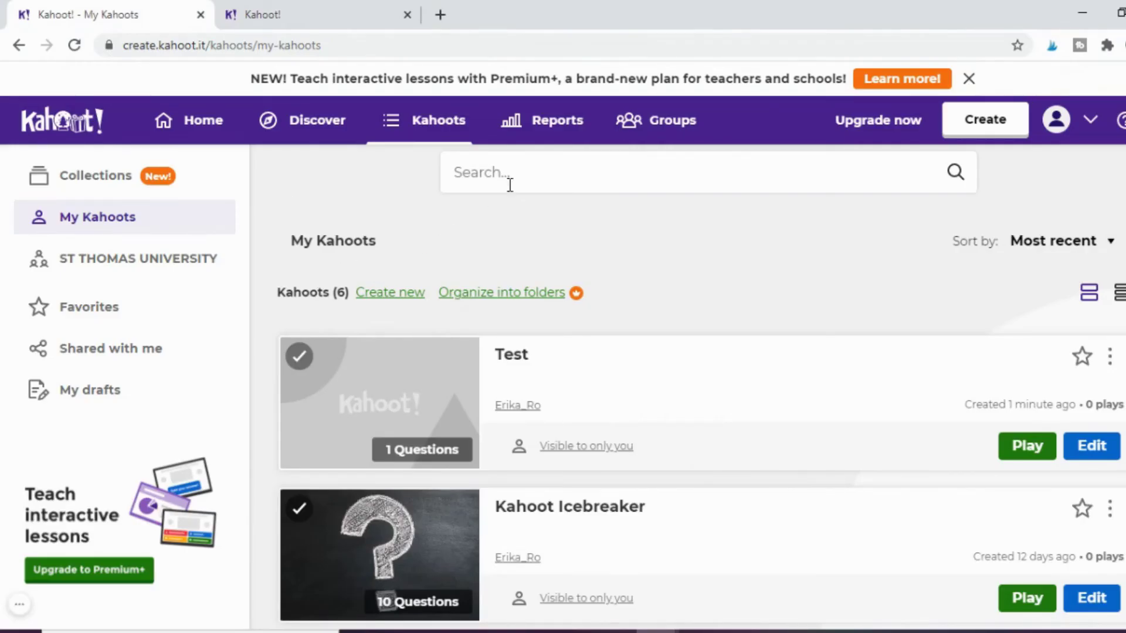
left_click(557, 123)
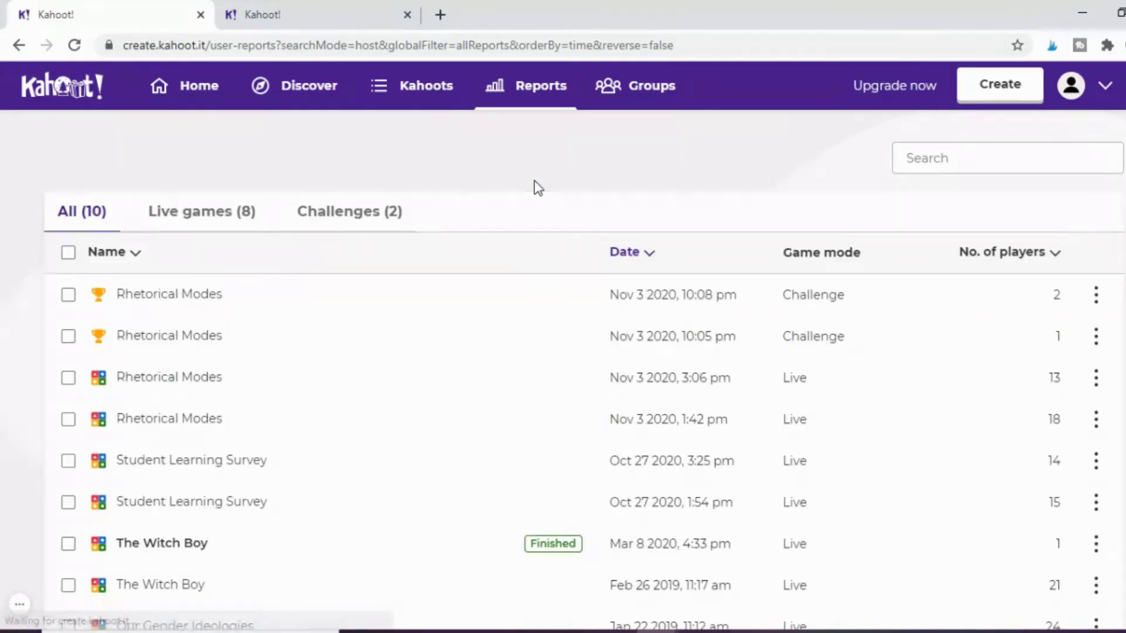
scroll(309, 448, "down", 2)
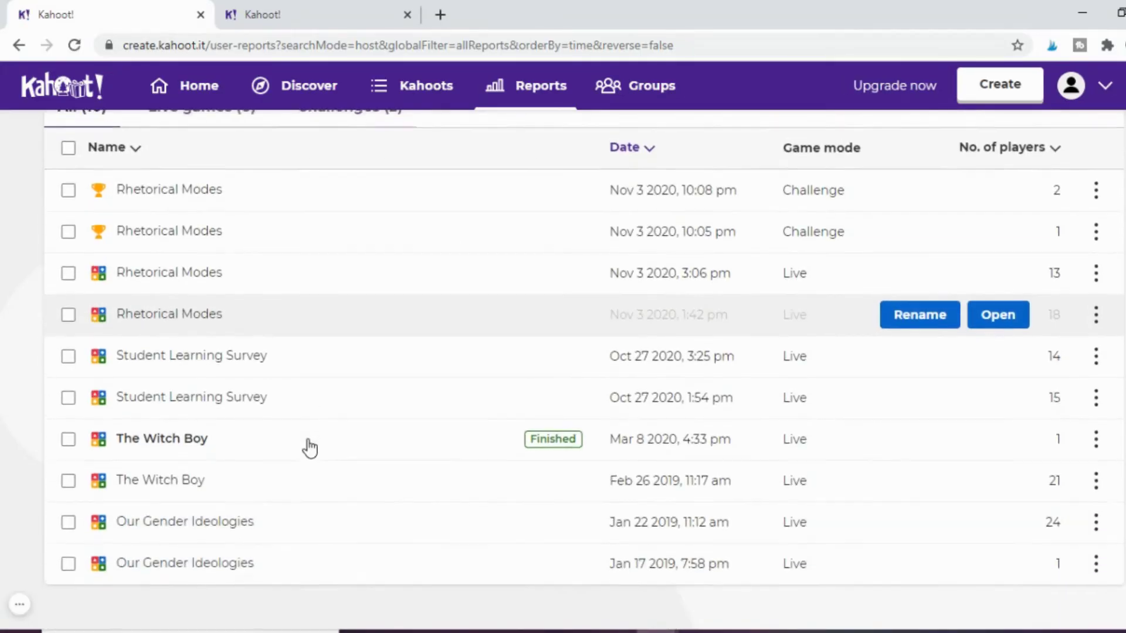
scroll(309, 448, "up", 2)
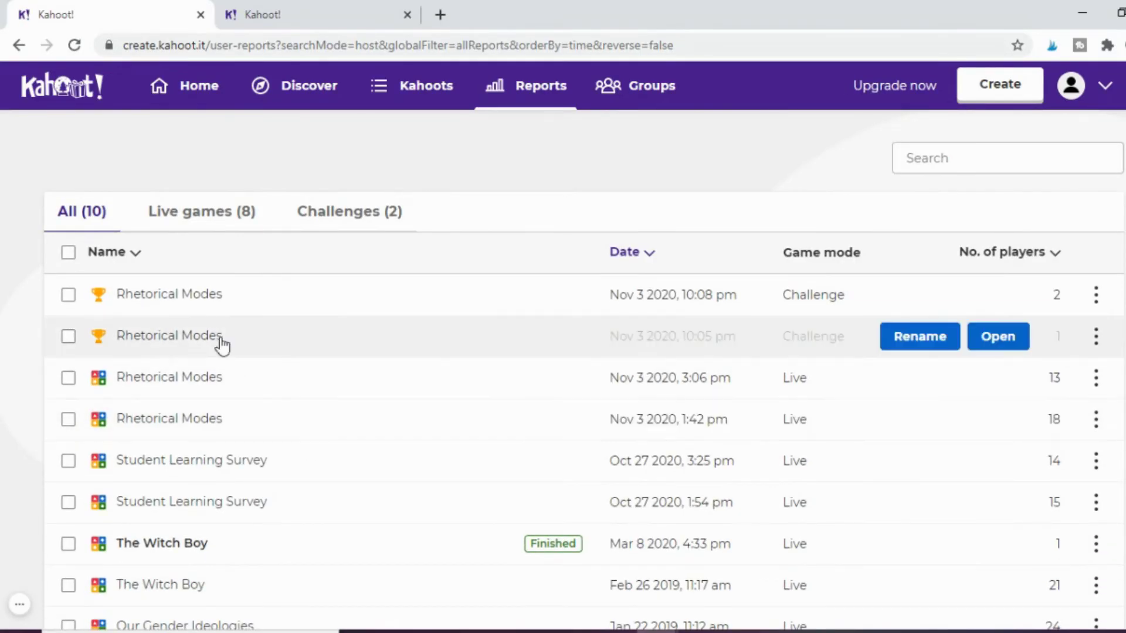
scroll(164, 431, "down", 2)
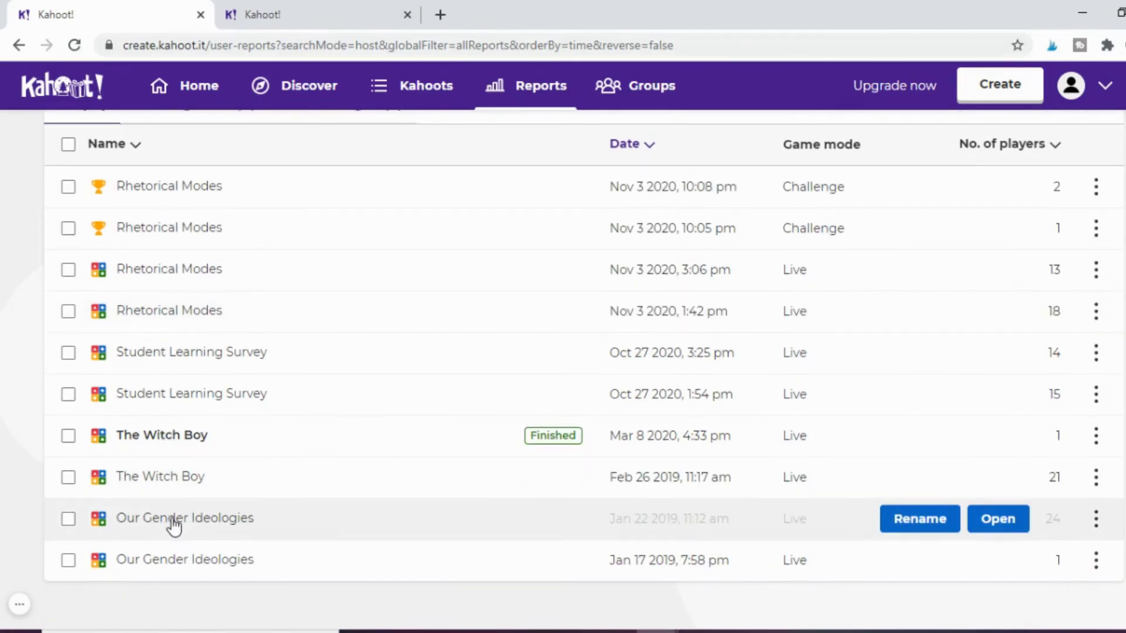
Open the Jan 22 2019 report for Our Gender Ideologies, examine its summary, and bring up its question results.
left_click(174, 527)
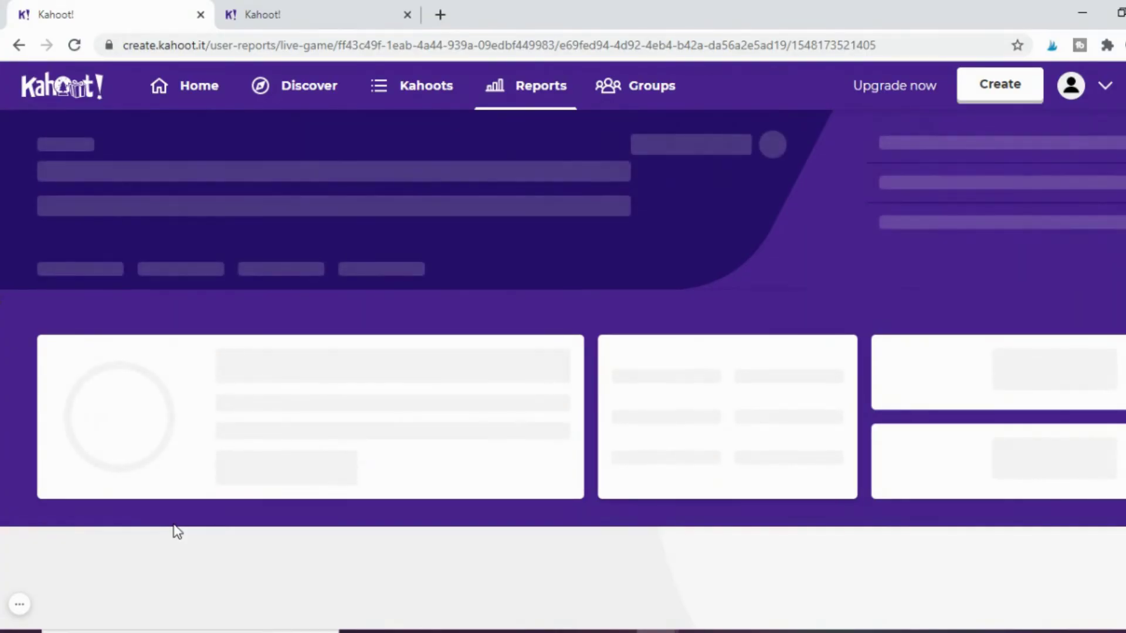
scroll(176, 531, "down", 3)
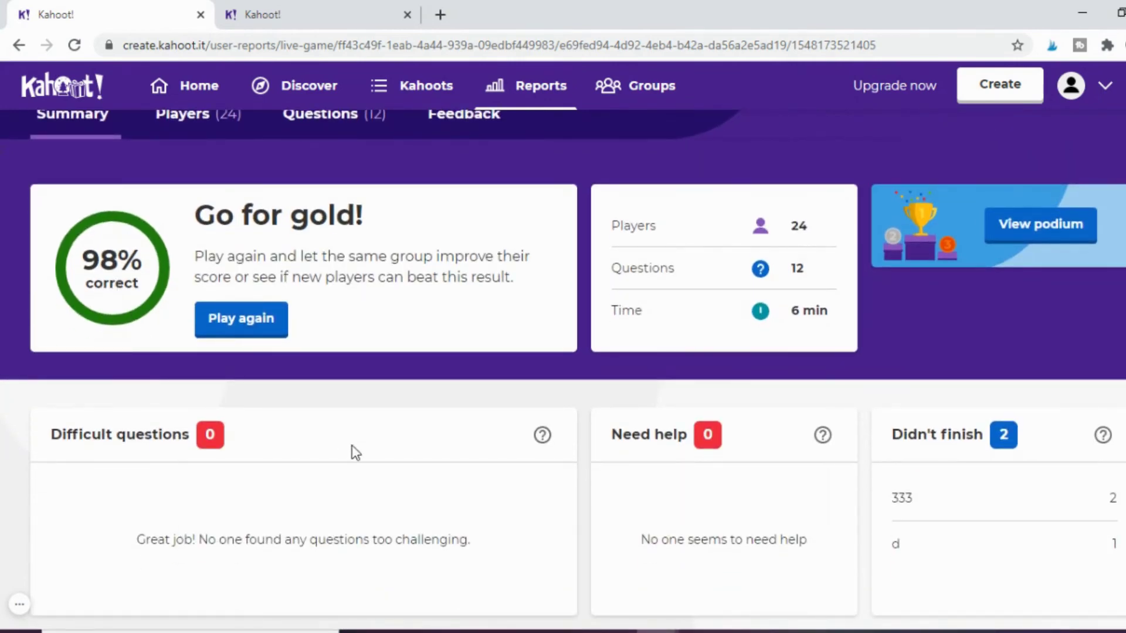
scroll(354, 453, "up", 3)
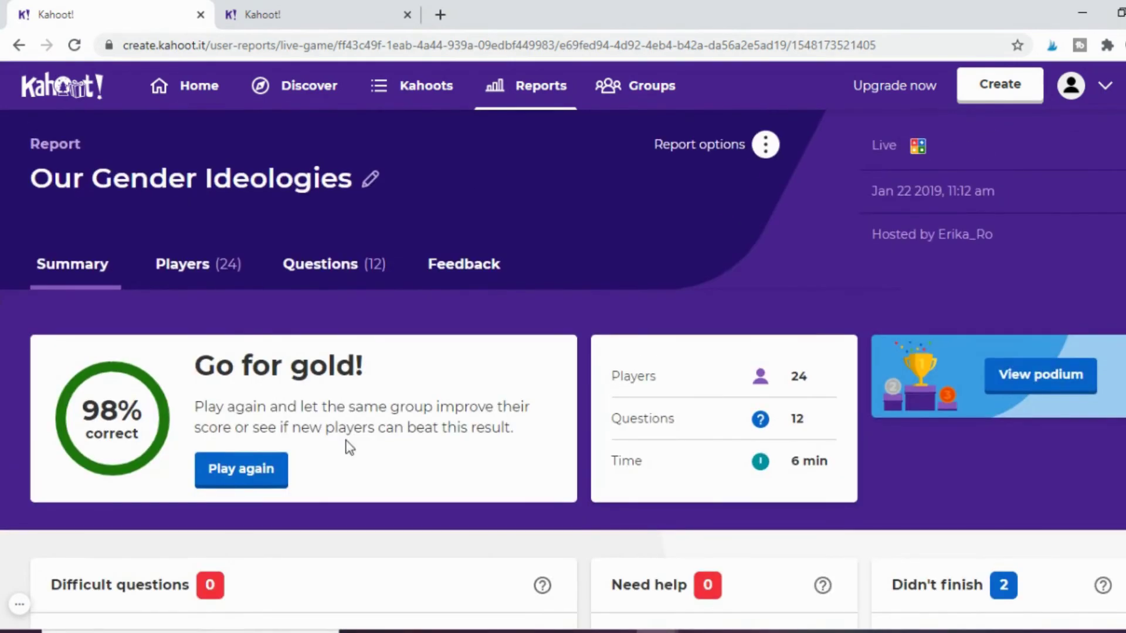
left_click(342, 272)
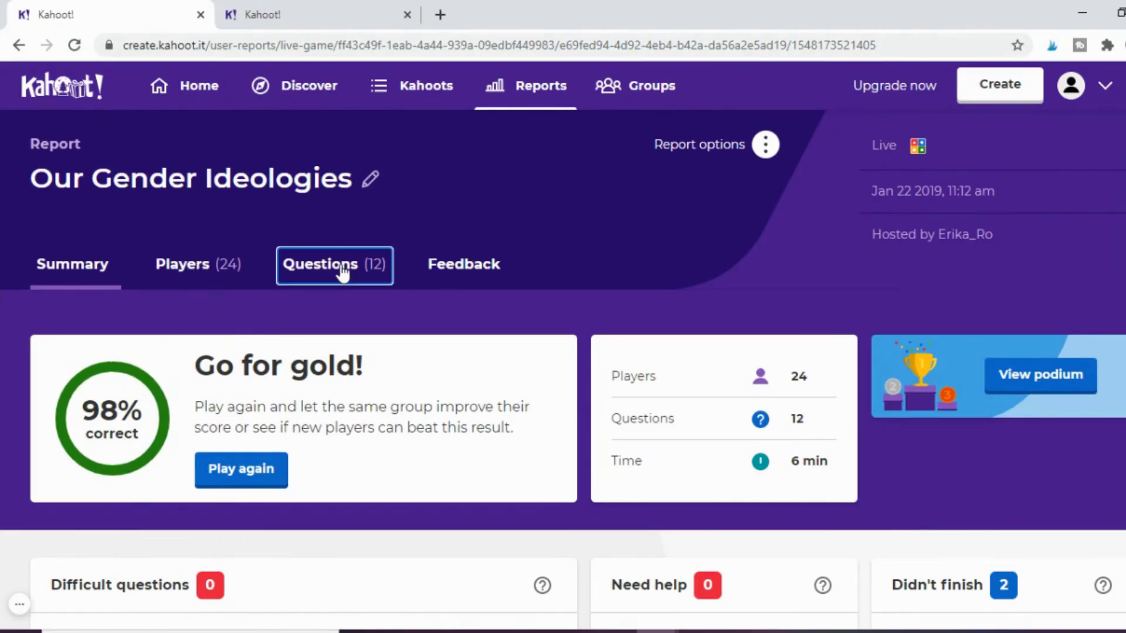
Open the second question of the Our Gender Ideologies report, about STEM fields, and examine how each player answered.
scroll(342, 412, "down", 3)
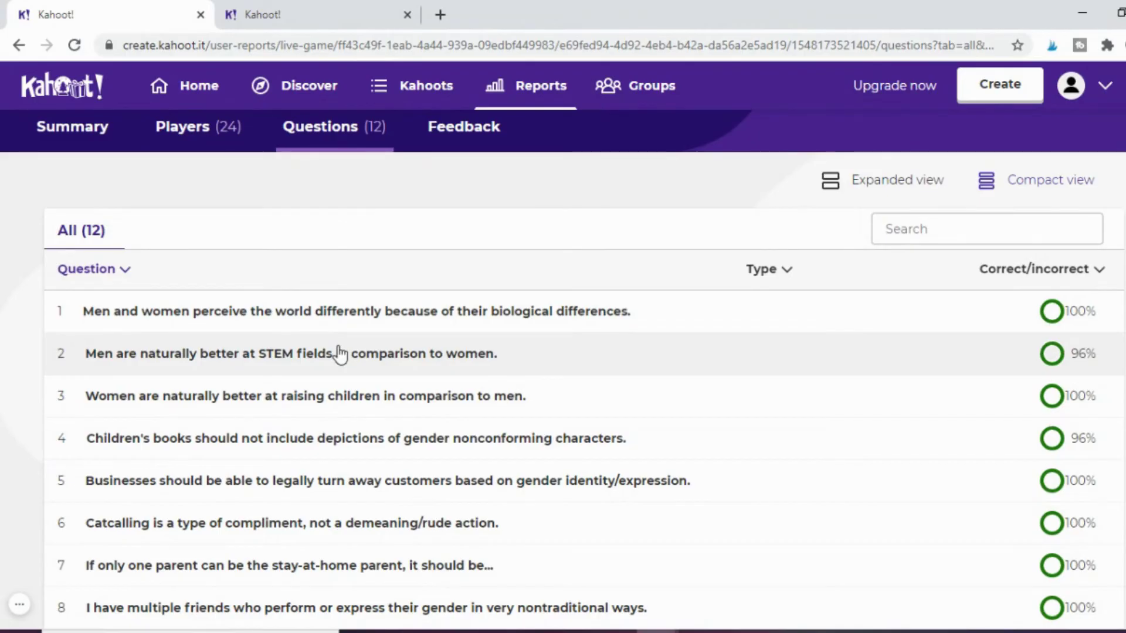
left_click(340, 354)
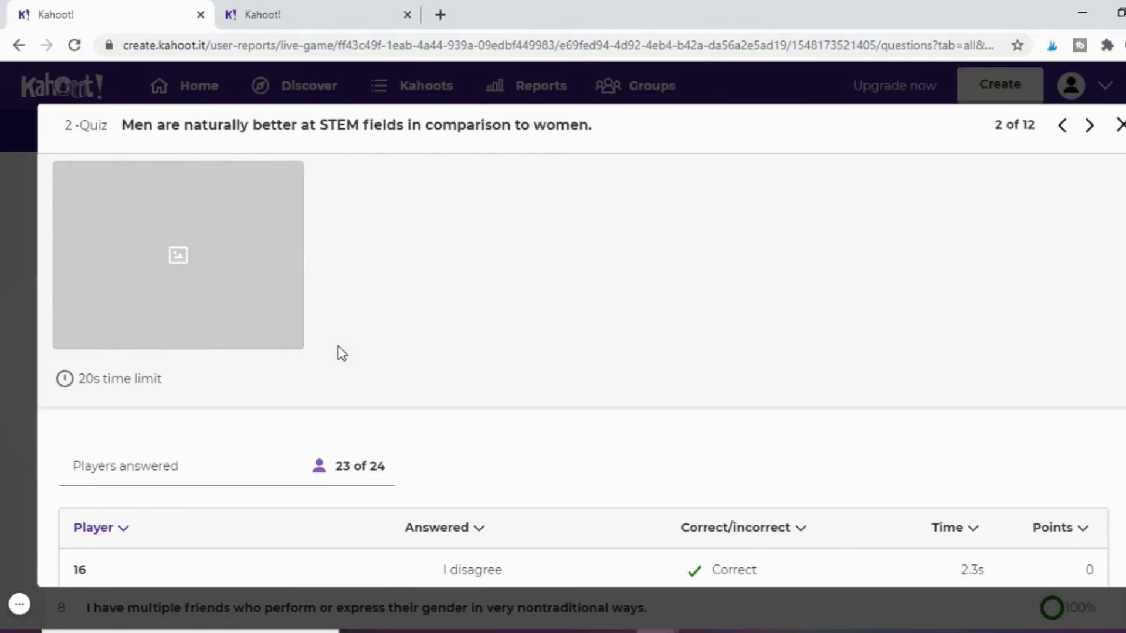
scroll(342, 353, "down", 4)
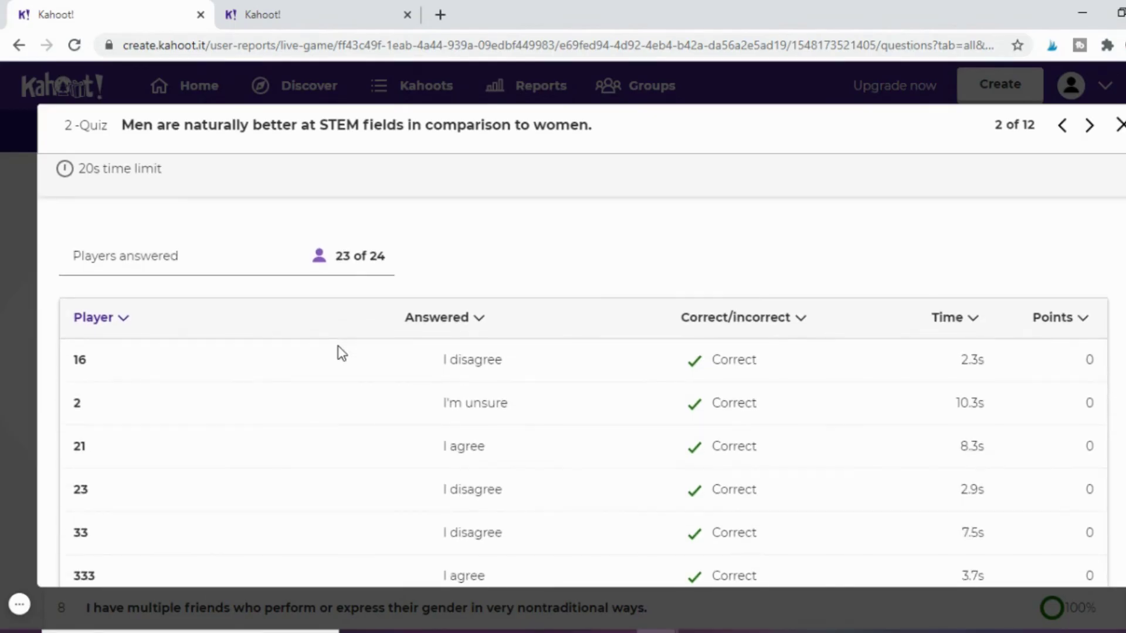
scroll(342, 354, "down", 3)
scroll(342, 354, "up", 4)
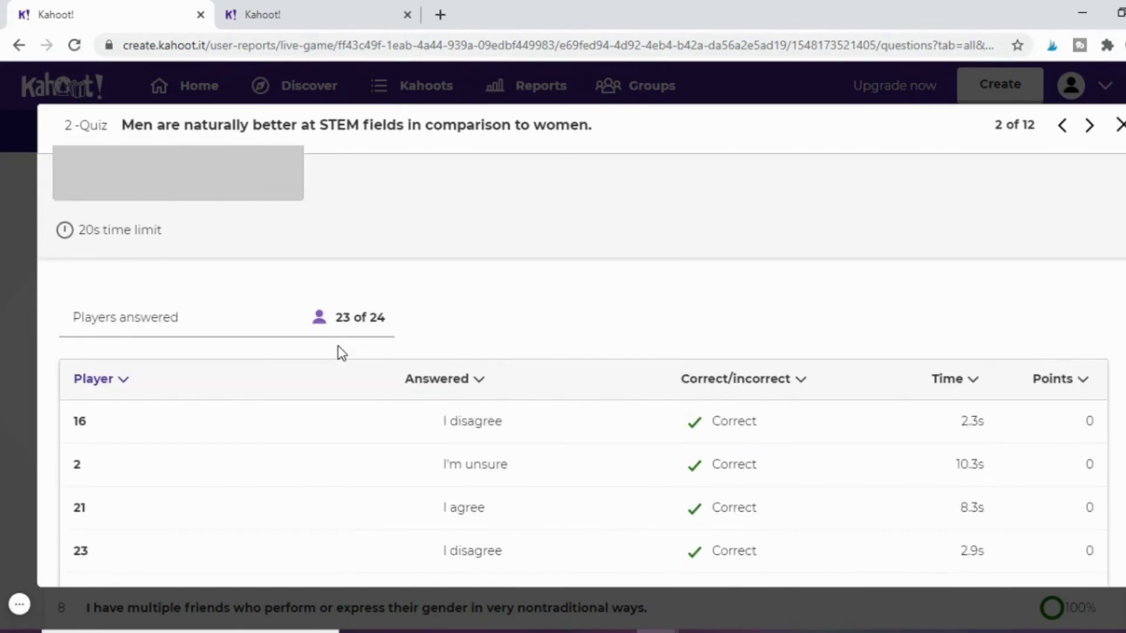
scroll(342, 354, "down", 3)
scroll(342, 354, "down", 3)
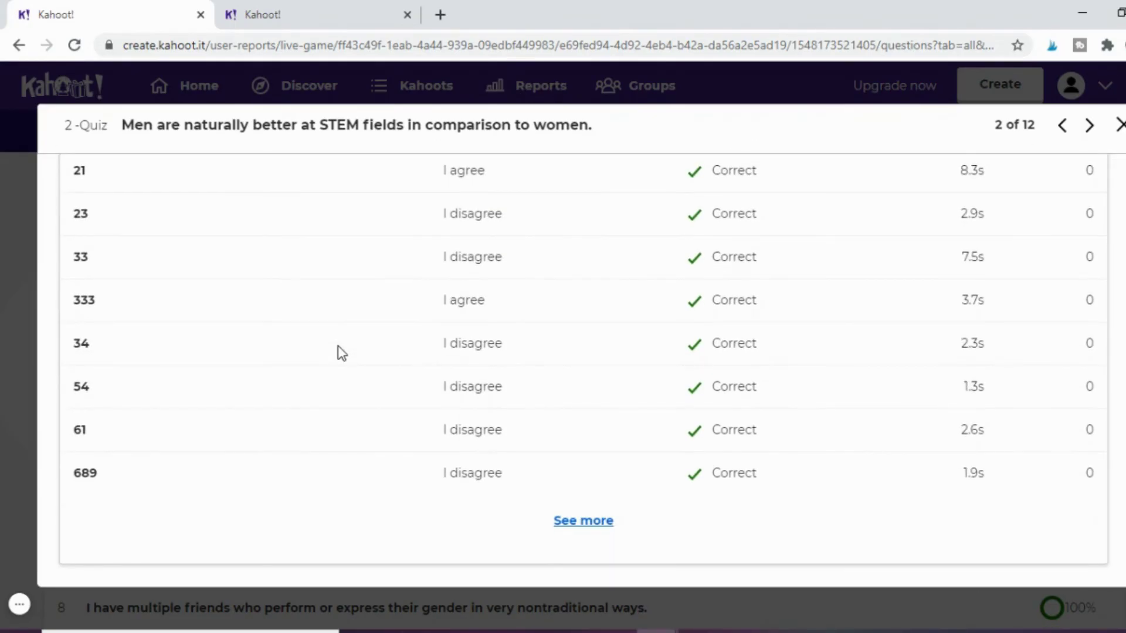
scroll(342, 353, "up", 3)
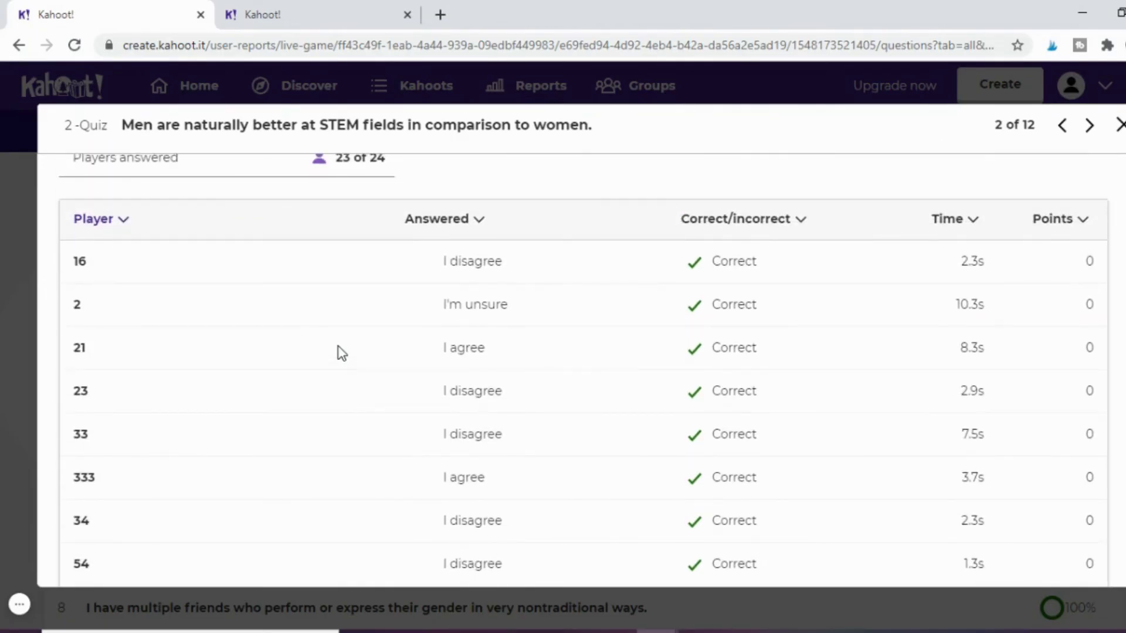
scroll(342, 354, "up", 5)
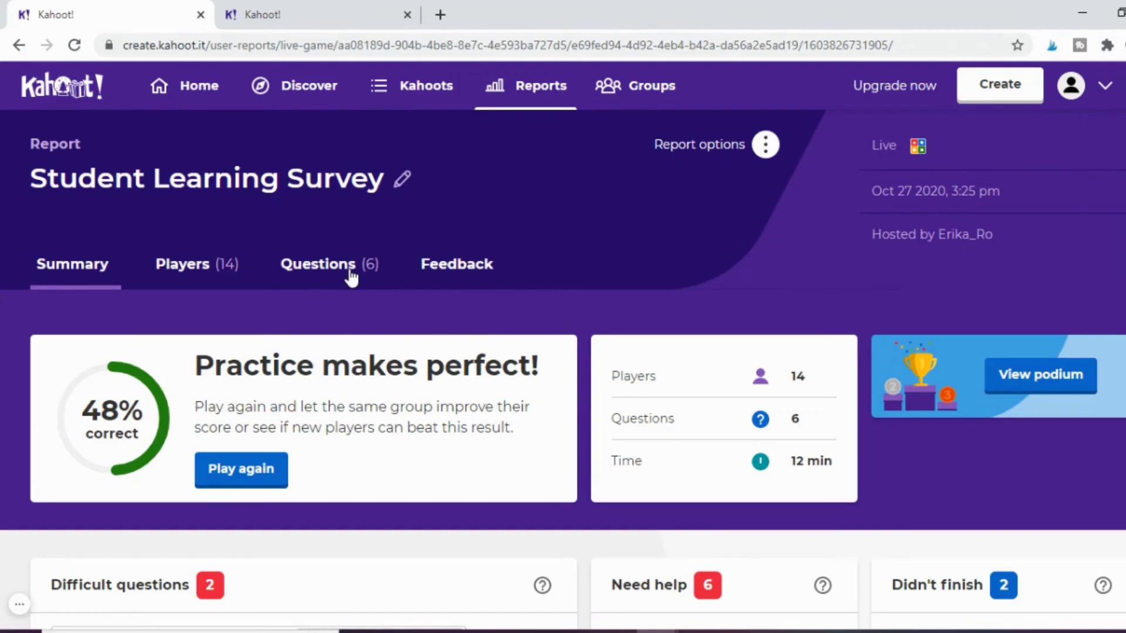
Examine the Student Learning Survey report's question results, checking the answer breakdown for the first question about writing research papers, and close it.
left_click(346, 271)
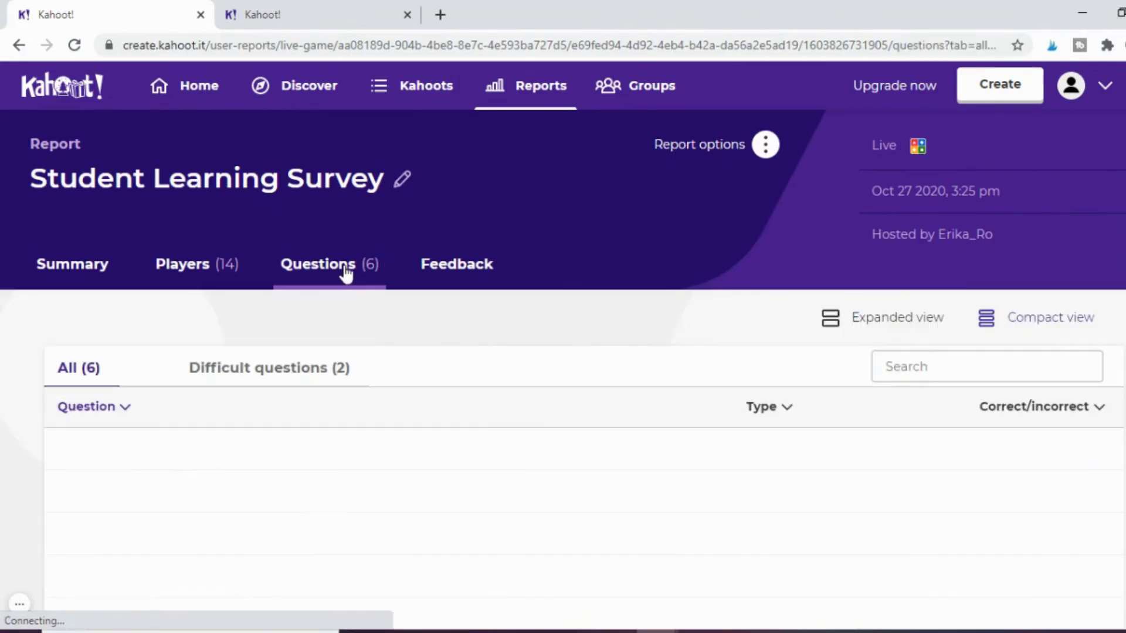
scroll(398, 393, "down", 1)
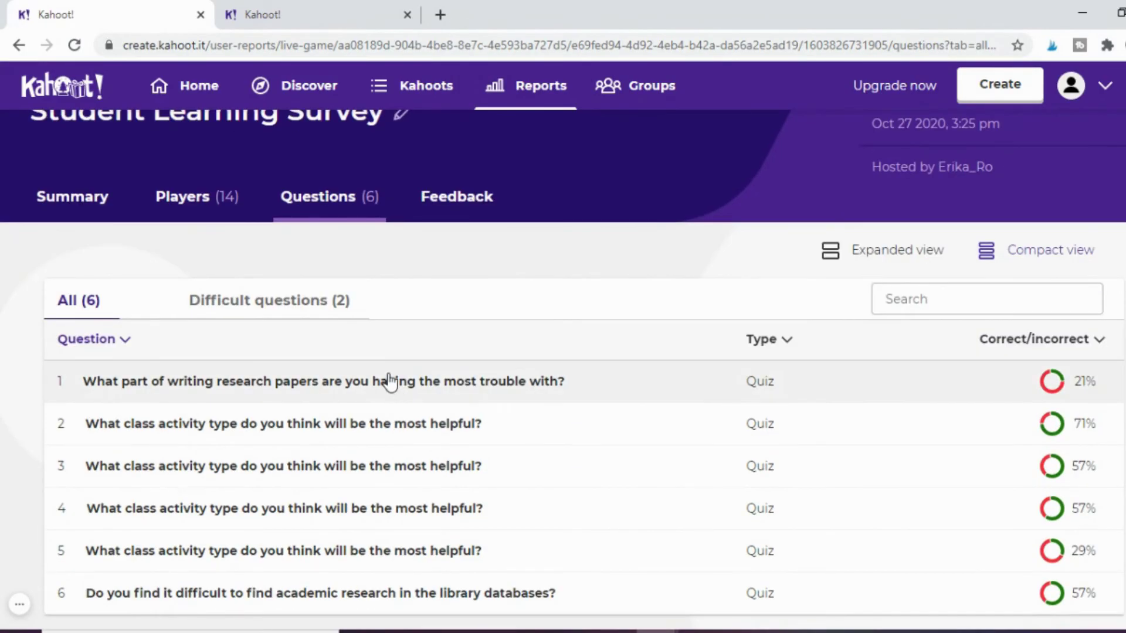
left_click(390, 380)
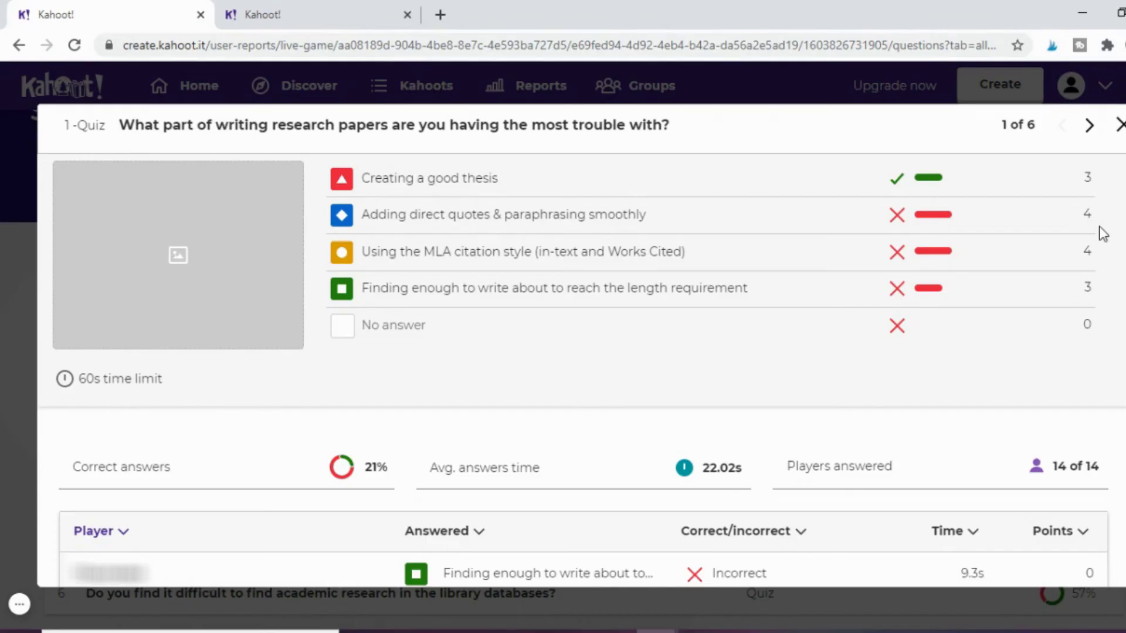
left_click(1120, 125)
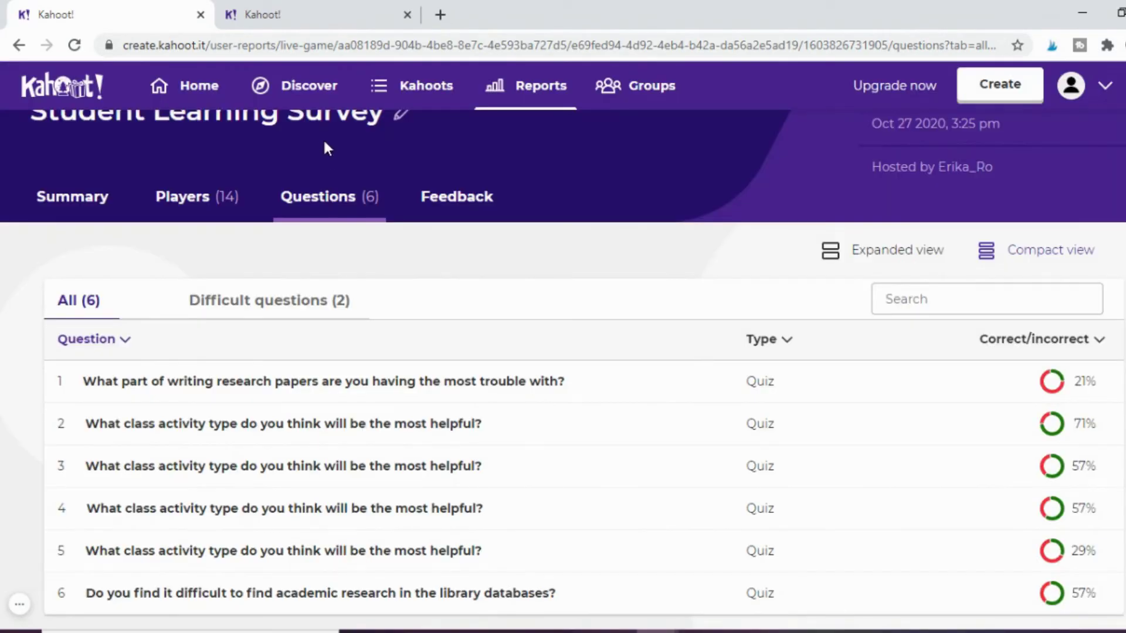
Go to the Discover page, open the kahoot search filters, and look through the subject and grade level options.
left_click(304, 86)
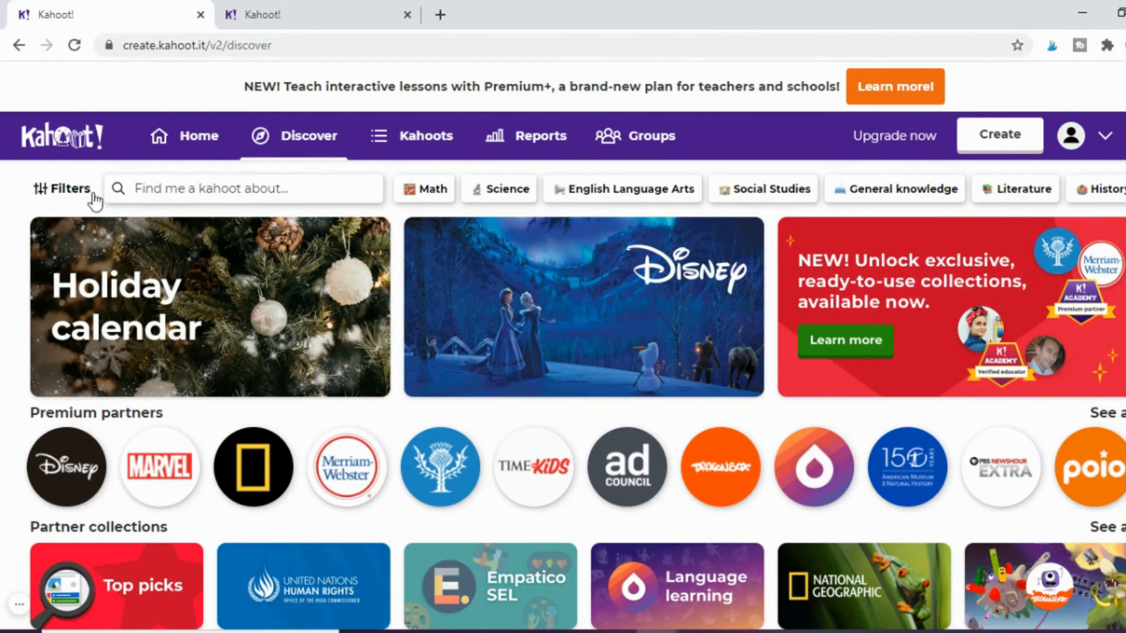
left_click(76, 187)
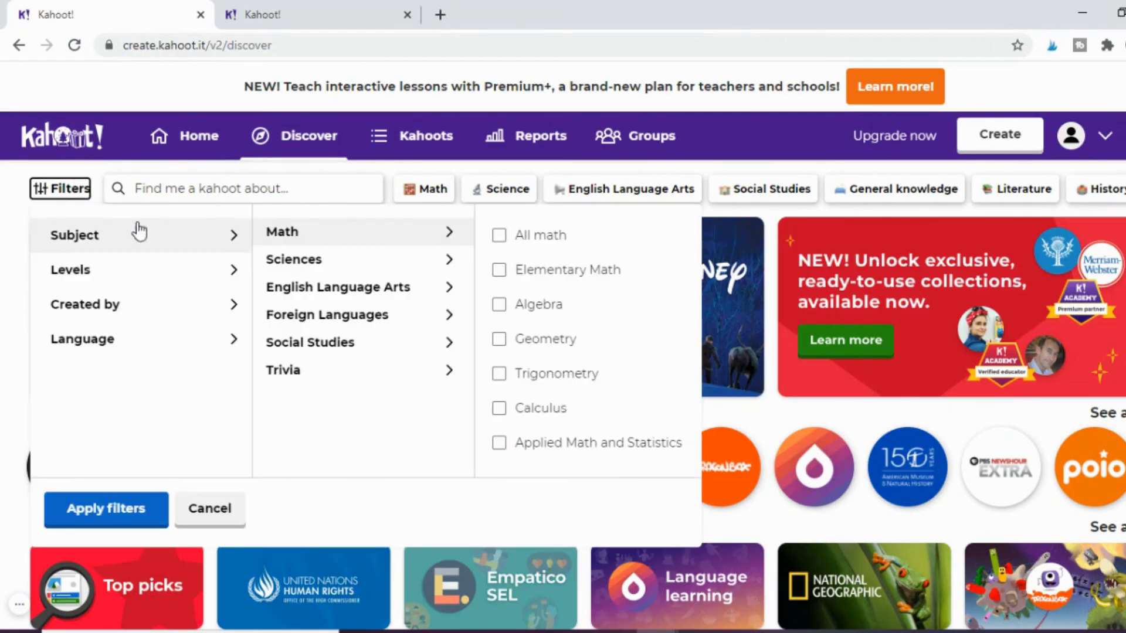
left_click(135, 270)
scroll(388, 396, "down", 3)
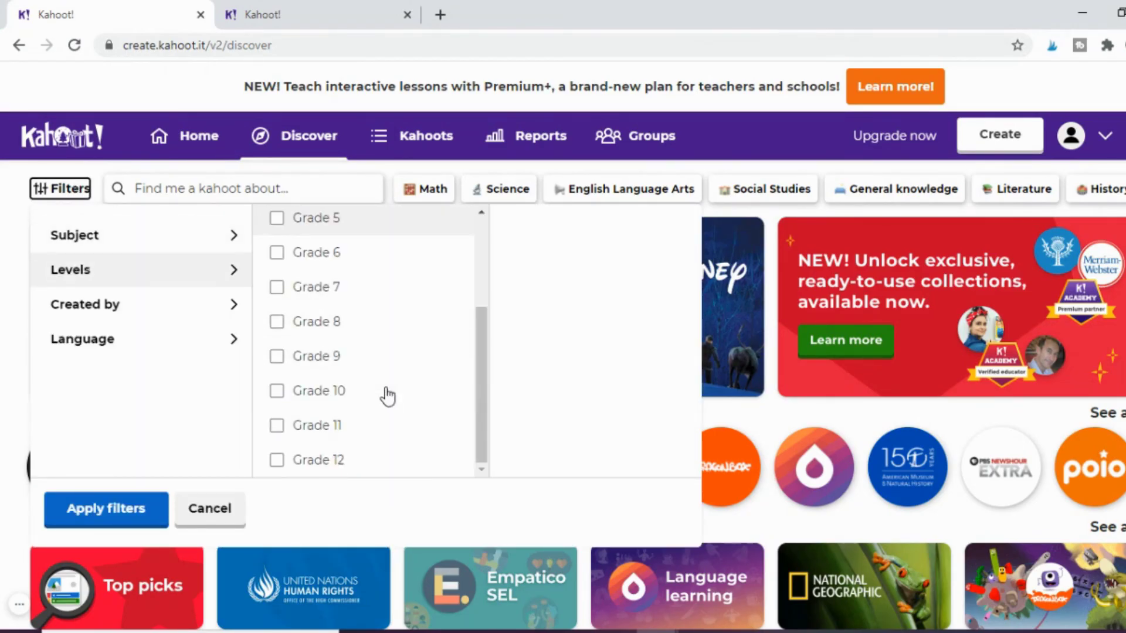
Select English as the language and Grade 12 as the level in the kahoot filters, and return to the search field.
left_click(147, 351)
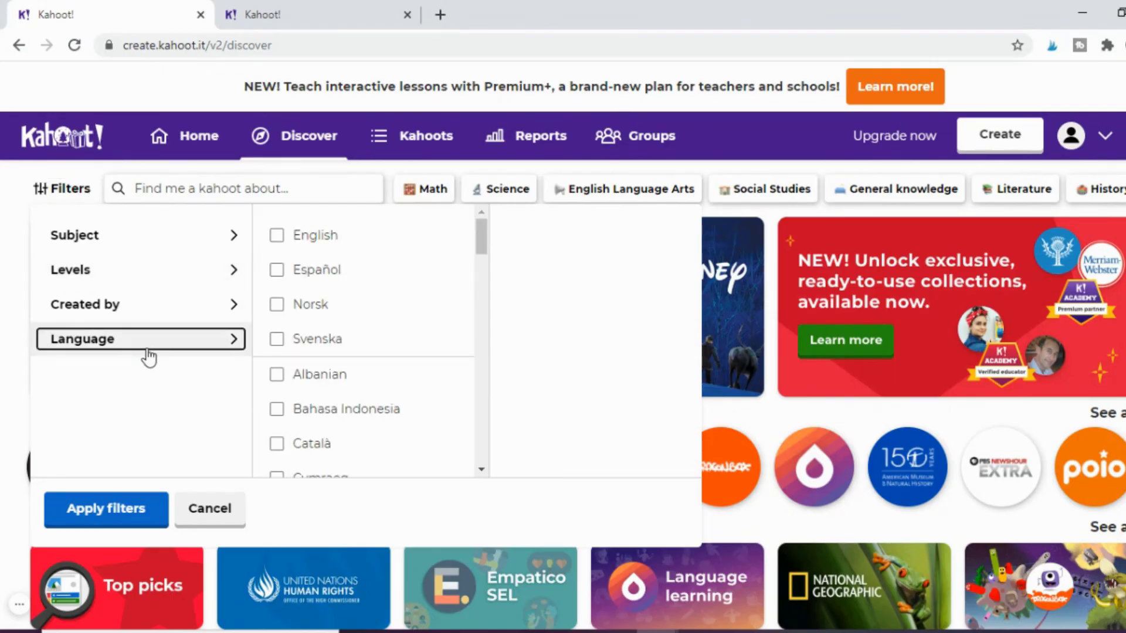
left_click(276, 235)
left_click(135, 300)
left_click(114, 280)
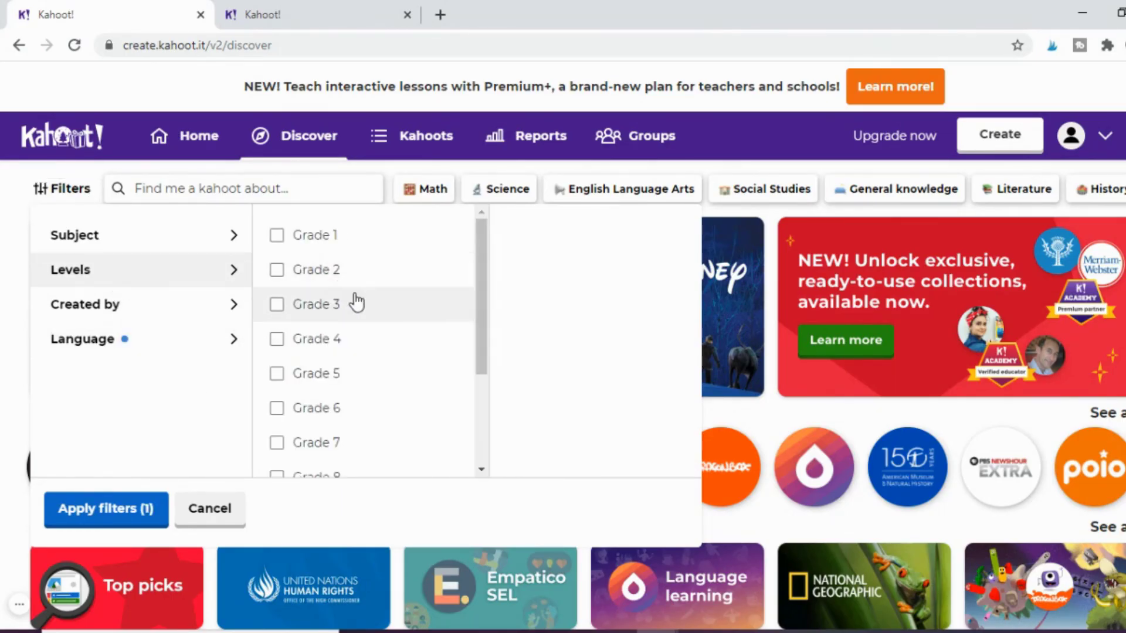
scroll(352, 301, "down", 3)
left_click(278, 460)
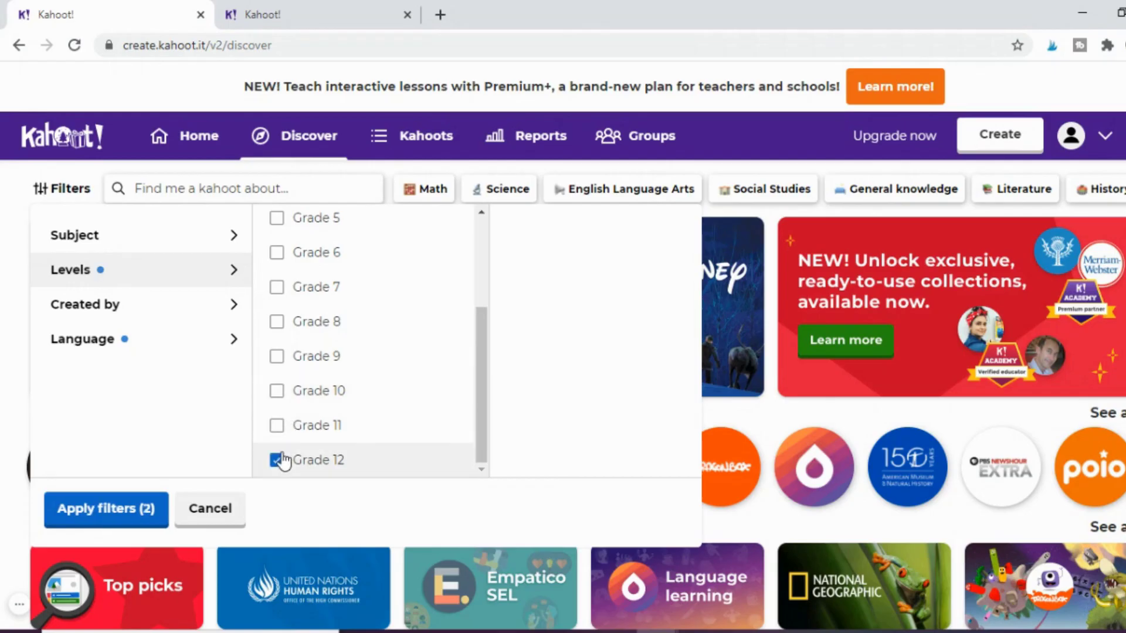
left_click(277, 189)
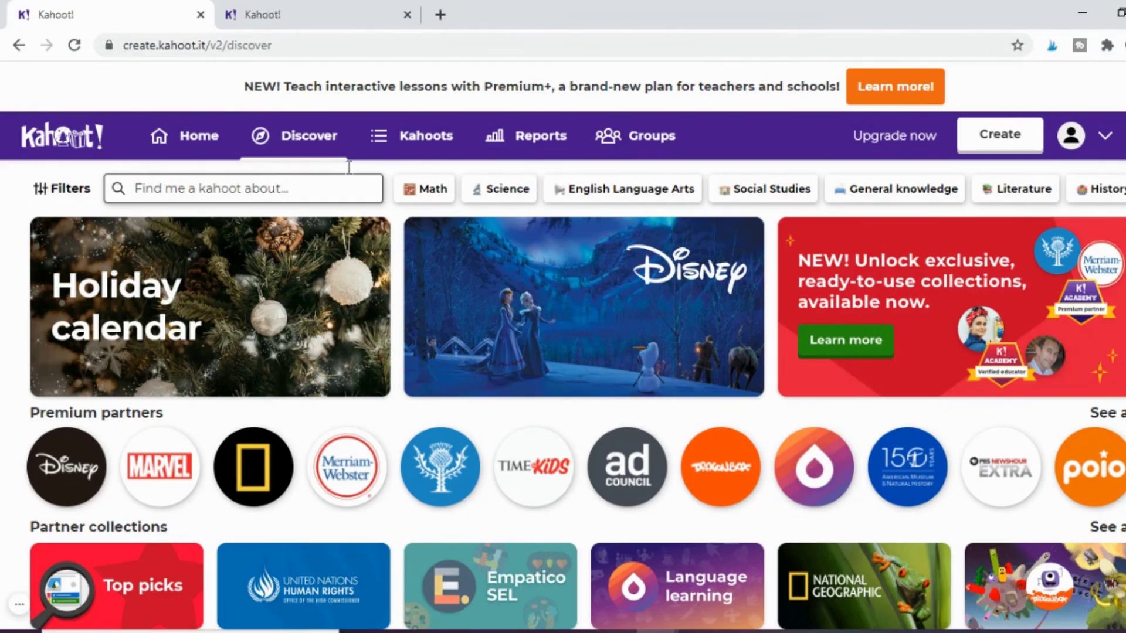
Open the Groups page and skip its introduction.
left_click(646, 135)
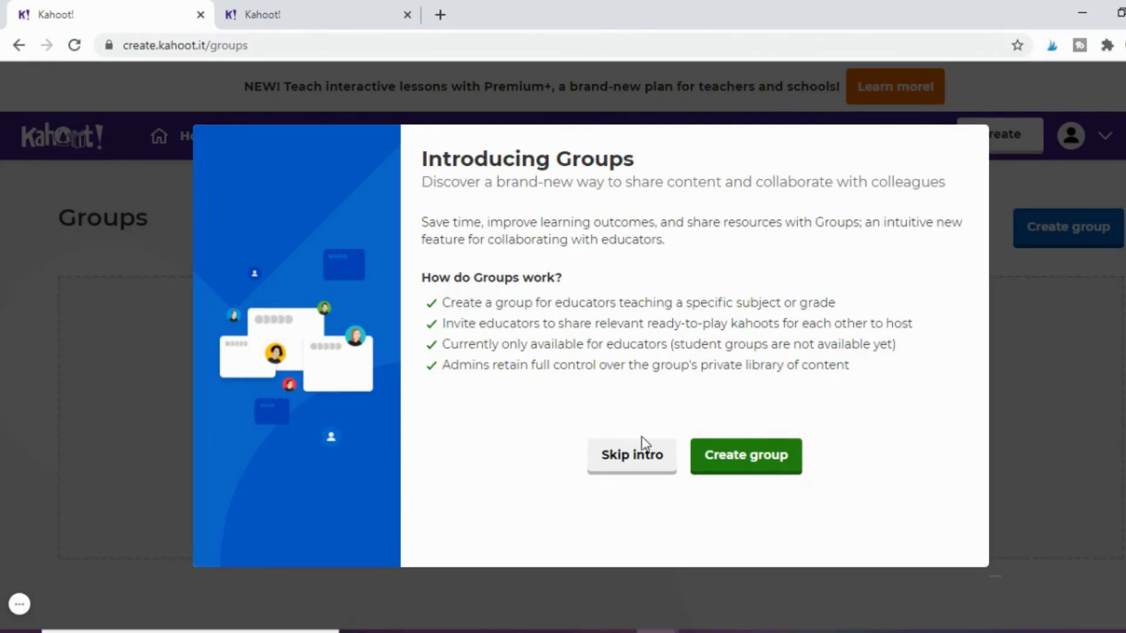
left_click(635, 463)
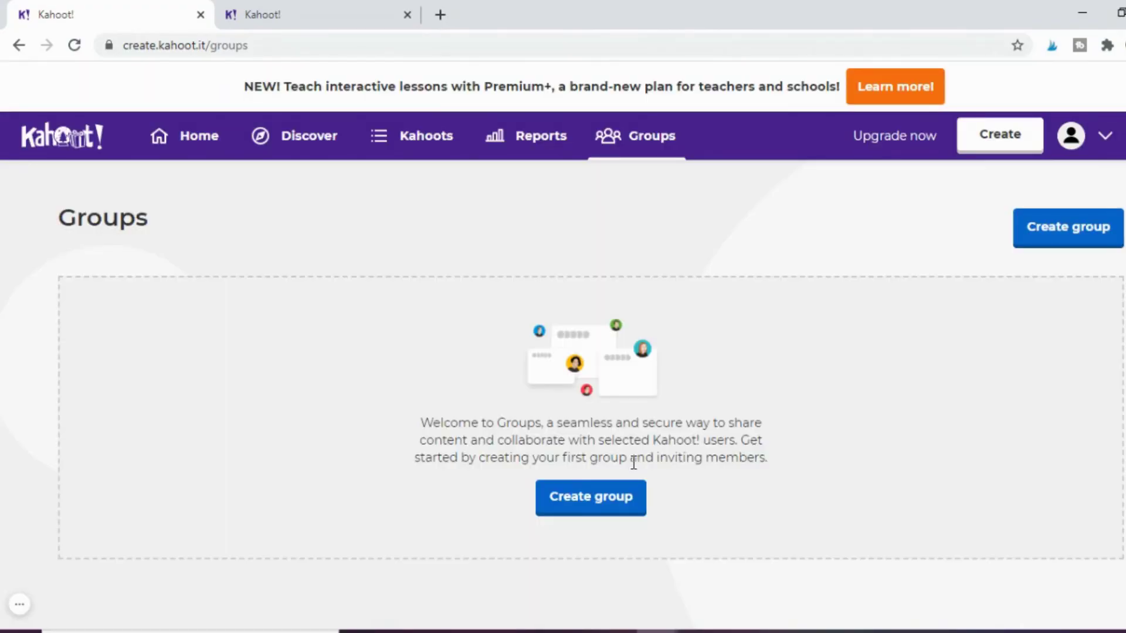